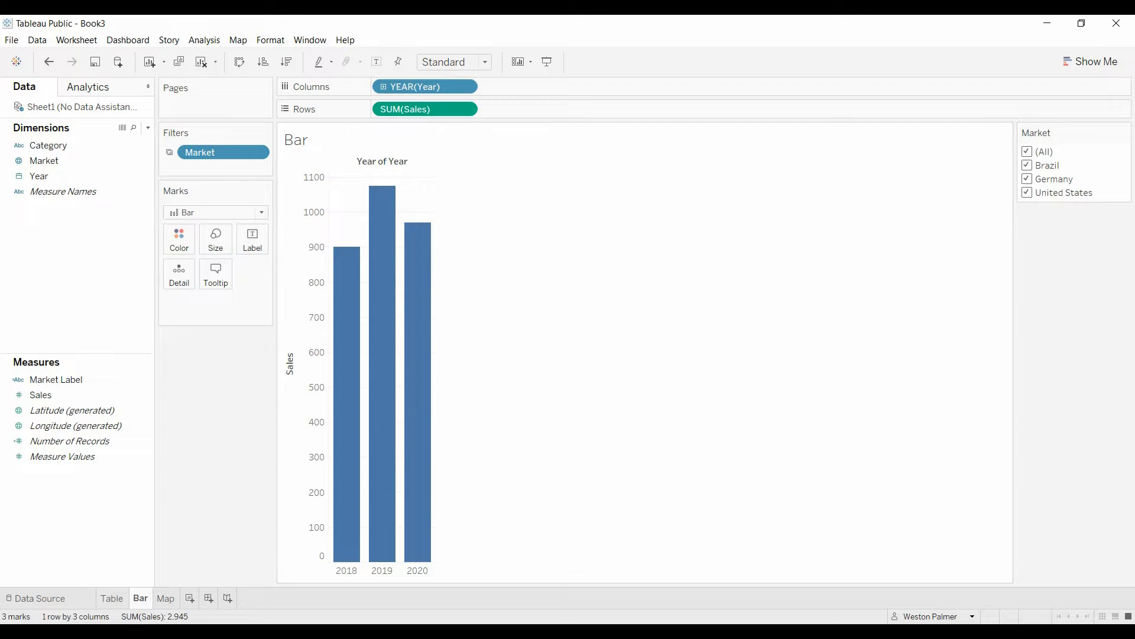
Open the Market Label calculated field to review its formula, then close it.
{"action": "left_click", "coordinate": [138, 379]}
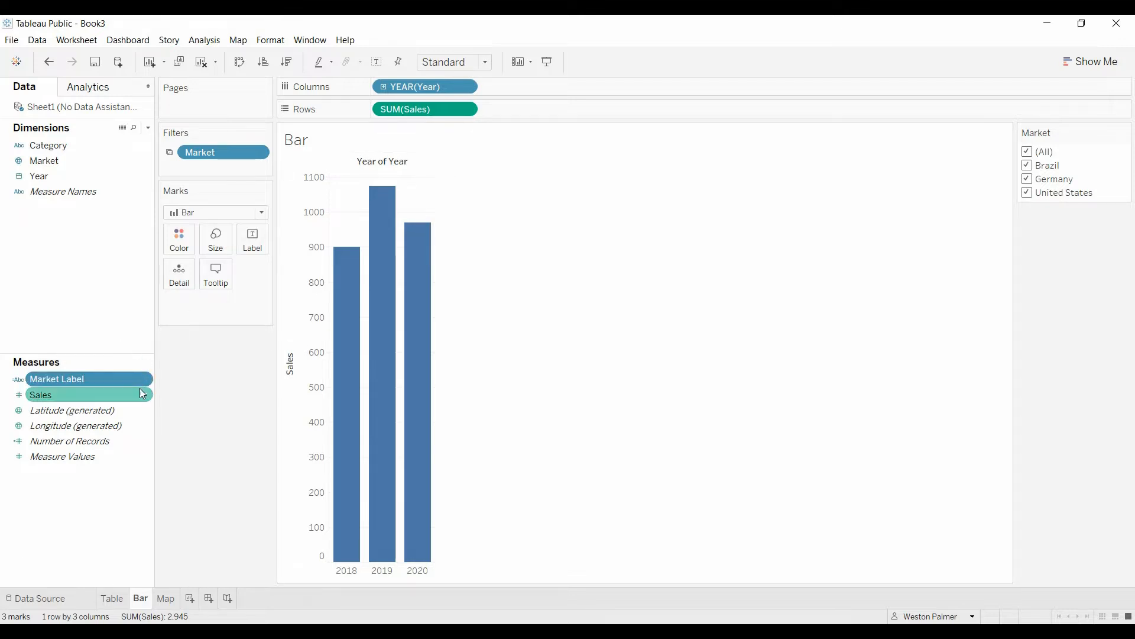
{"action": "left_click", "coordinate": [145, 378]}
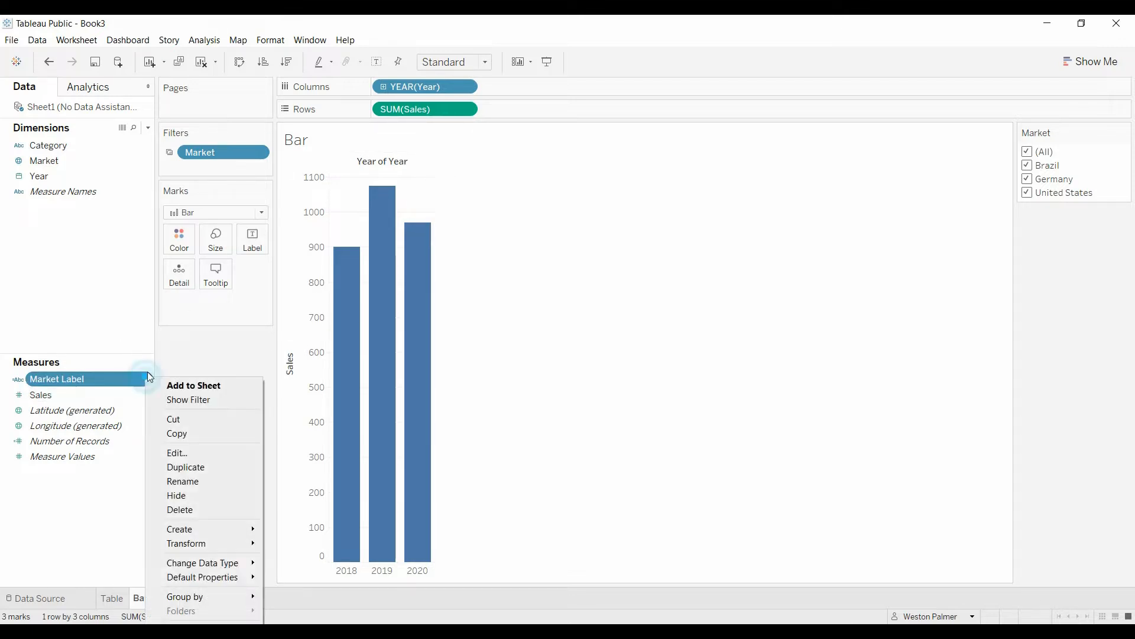
{"action": "left_click", "coordinate": [224, 451]}
{"action": "scroll", "coordinate": [649, 437], "scroll_direction": "up", "scroll_amount": 4}
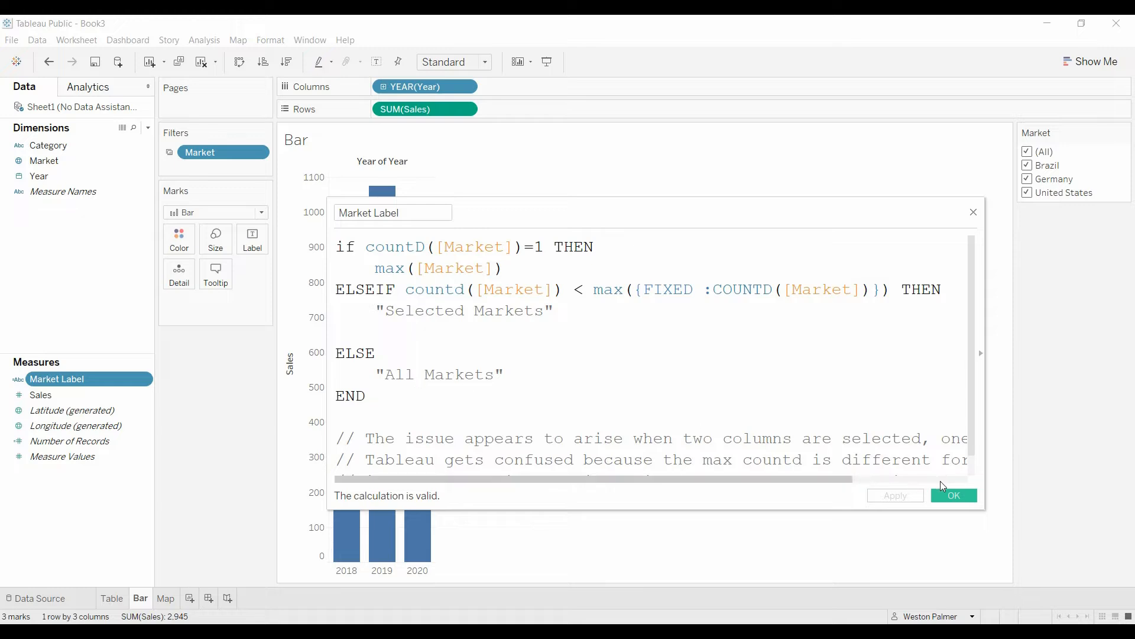
{"action": "left_click", "coordinate": [953, 497]}
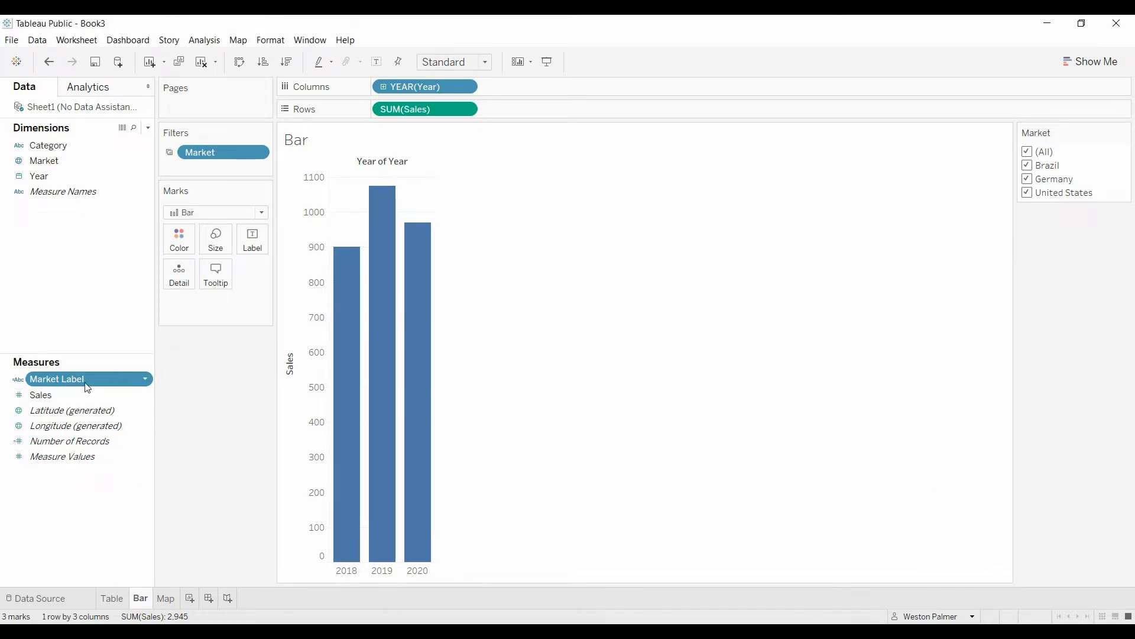
Add Market Label to Detail and replace the title's sheet name with AGG(Market Label).
{"action": "left_click_drag", "start_coordinate": [74, 379], "coordinate": [178, 292]}
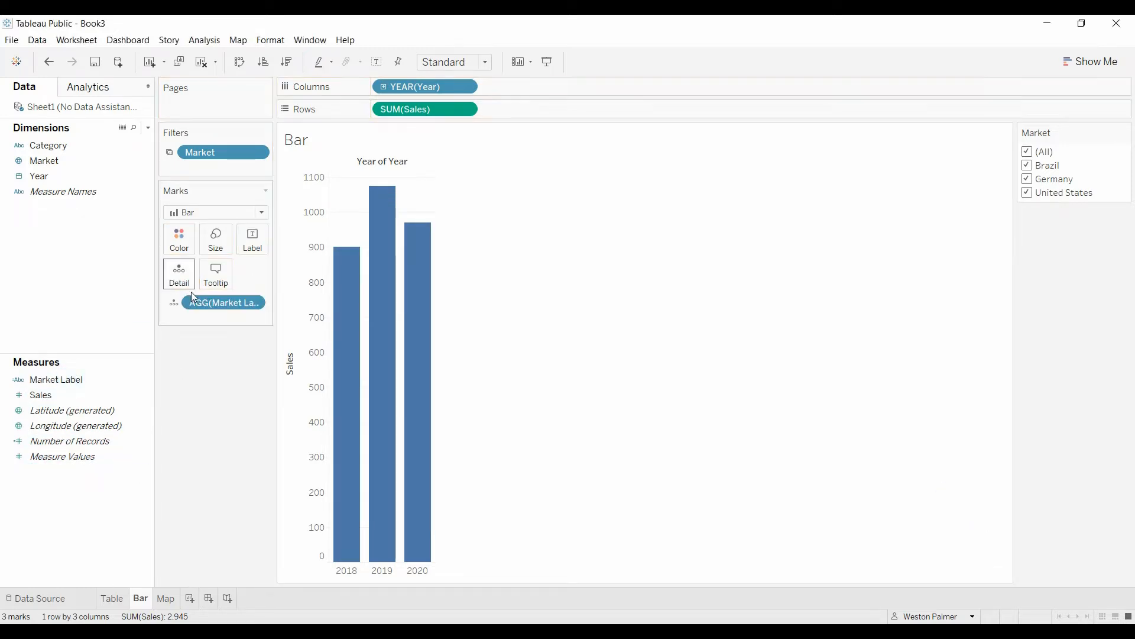
{"action": "right_click", "coordinate": [307, 152]}
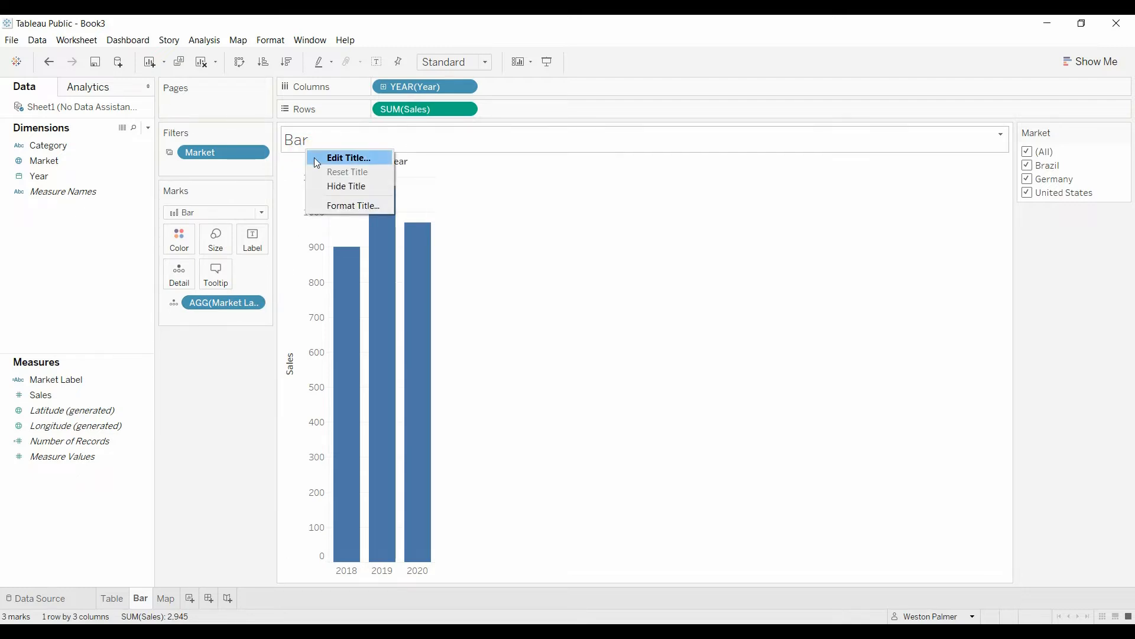
{"action": "left_click", "coordinate": [314, 158]}
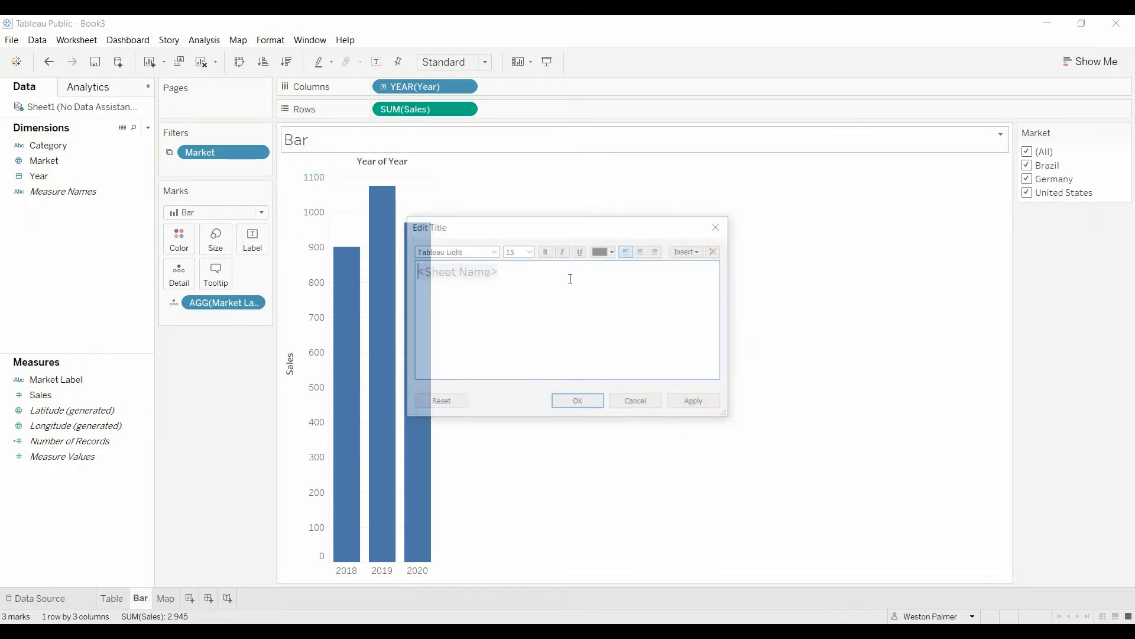
{"action": "double_click", "coordinate": [523, 283]}
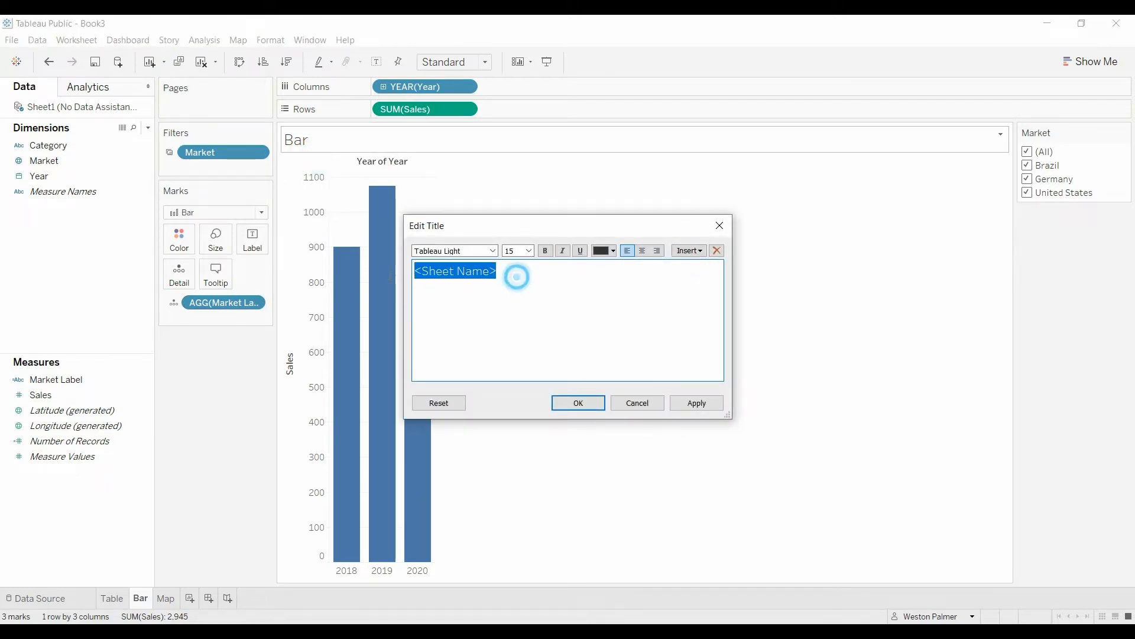
{"action": "left_click", "coordinate": [696, 256]}
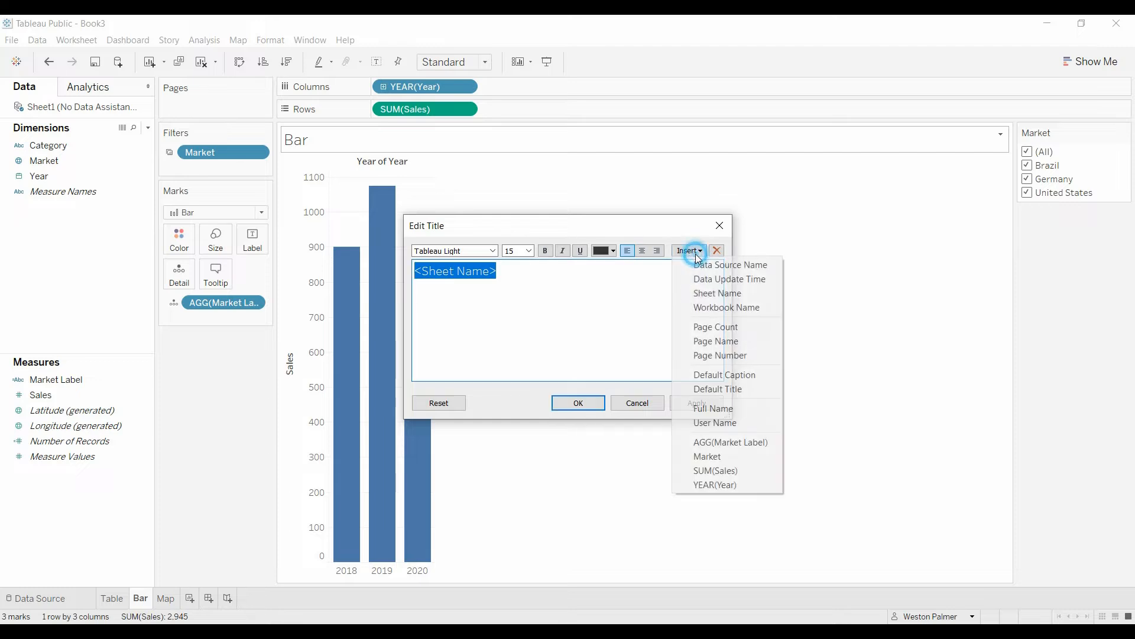
{"action": "left_click", "coordinate": [749, 445]}
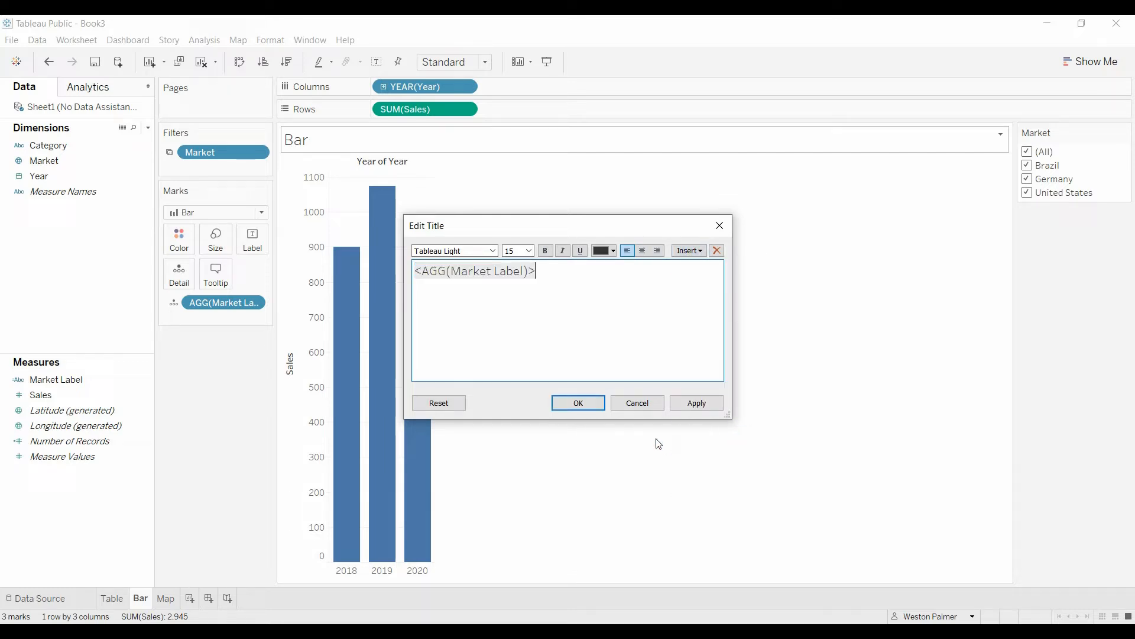
{"action": "left_click", "coordinate": [580, 403]}
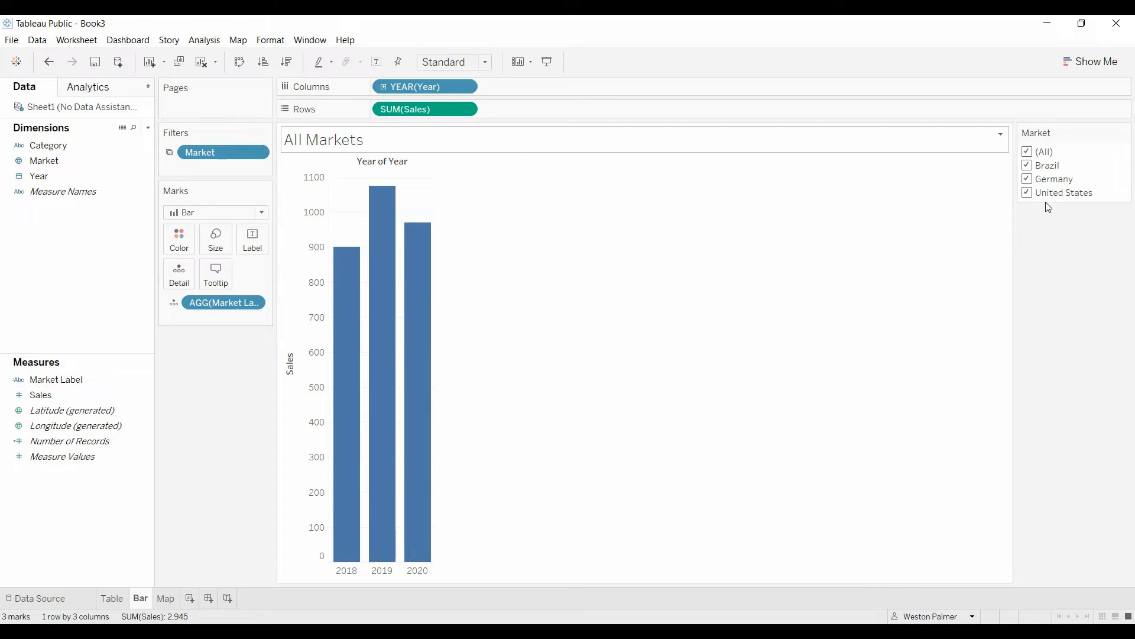
Test the dynamic title by excluding and then restoring Brazil and Germany in the Market filter.
{"action": "left_click", "coordinate": [1027, 168]}
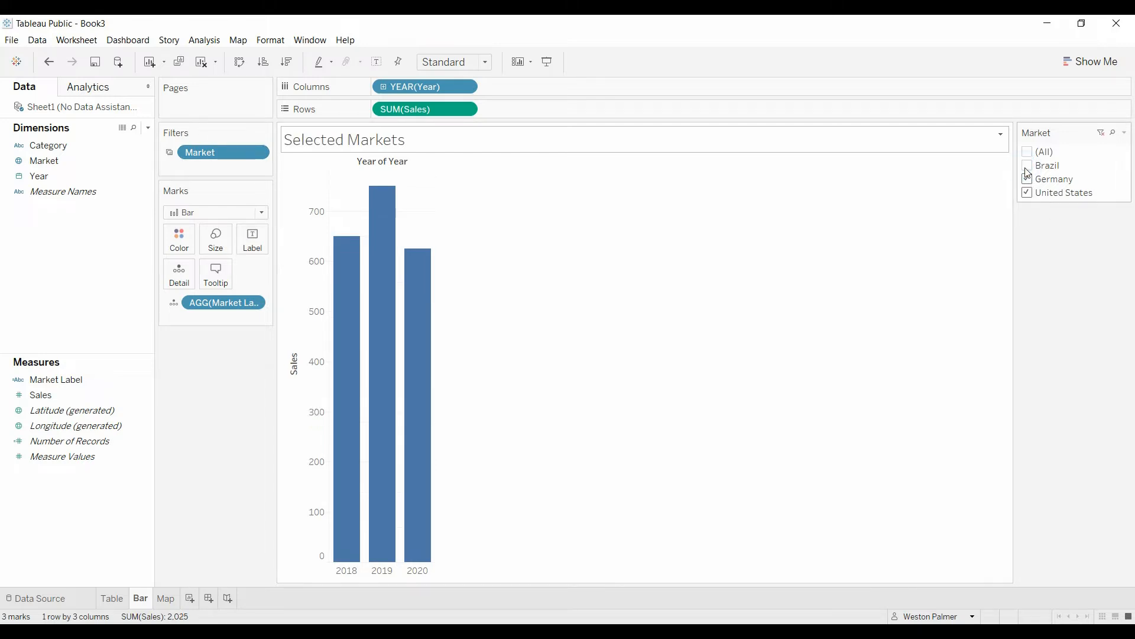
{"action": "left_click", "coordinate": [1028, 179]}
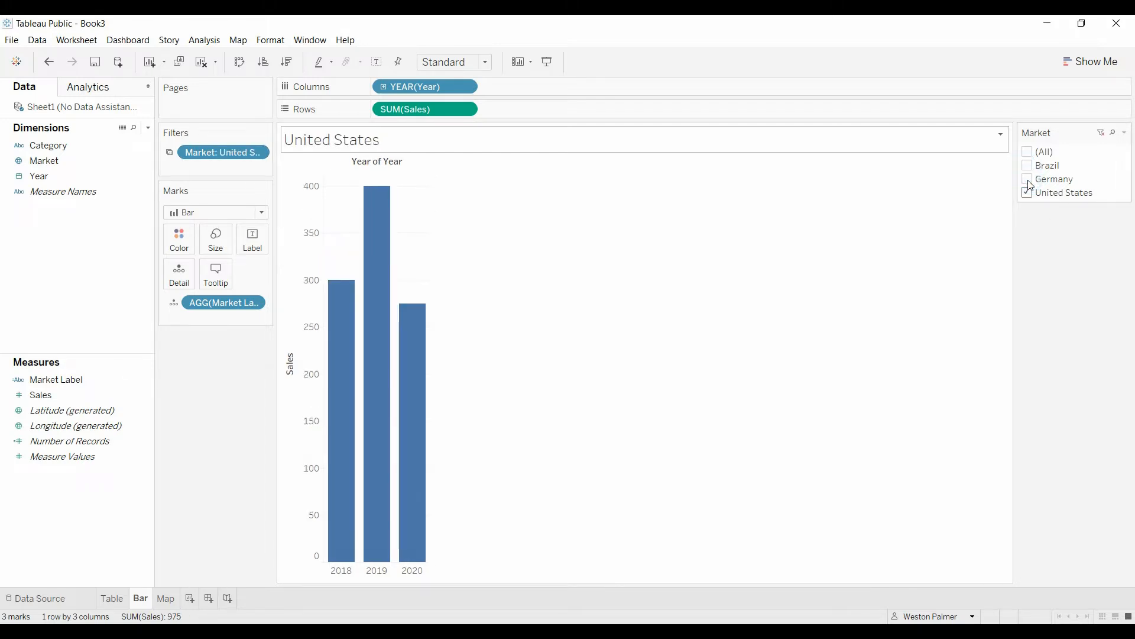
{"action": "left_click", "coordinate": [1028, 180]}
{"action": "left_click", "coordinate": [1027, 166]}
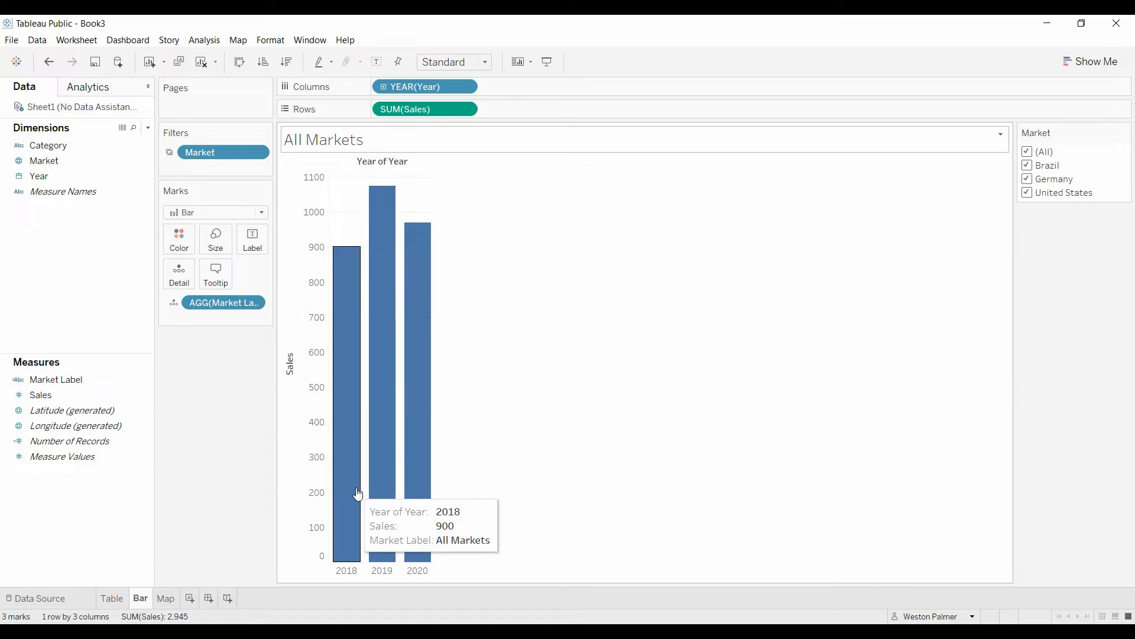
{"action": "mouse_move", "coordinate": [380, 513]}
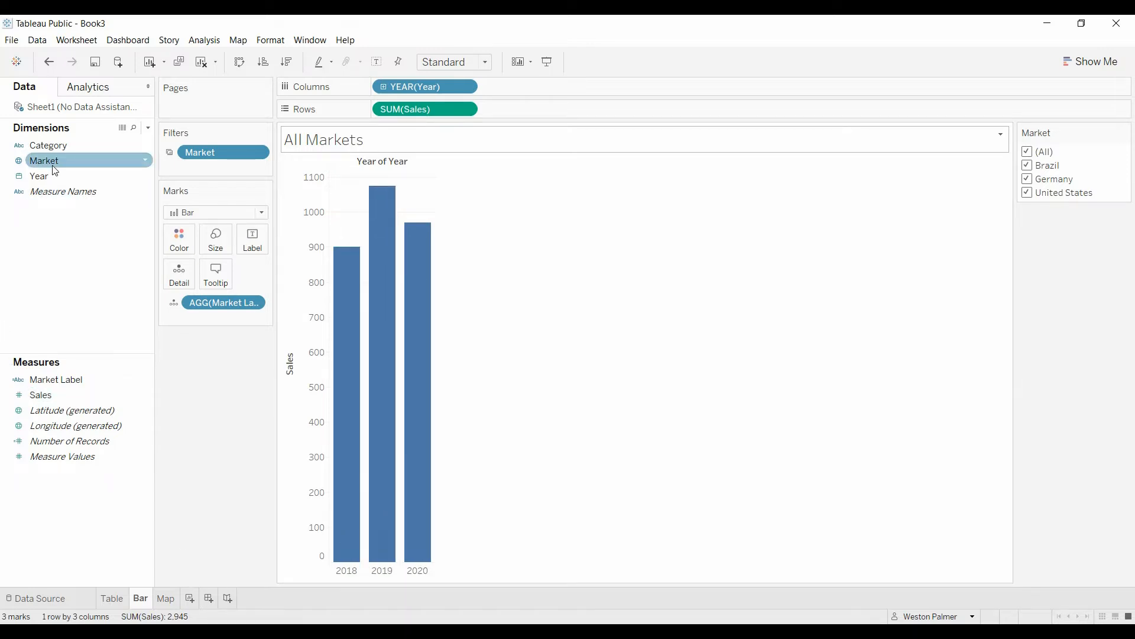
{"action": "left_click_drag", "start_coordinate": [55, 170], "coordinate": [178, 249]}
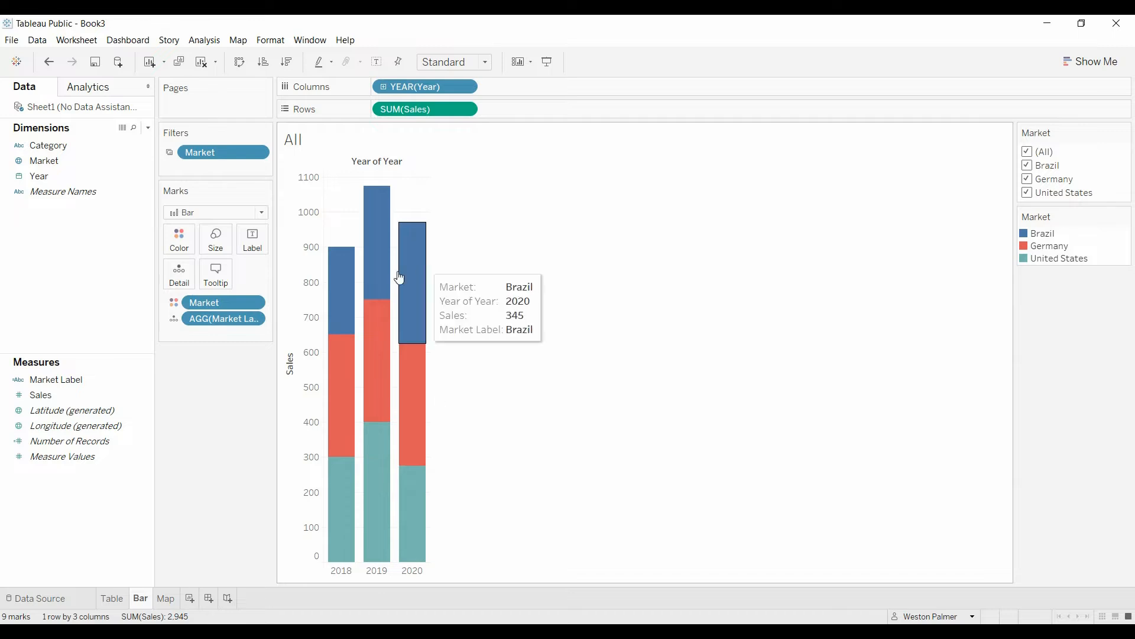
{"action": "left_click_drag", "start_coordinate": [208, 298], "coordinate": [205, 438]}
{"action": "left_click_drag", "start_coordinate": [52, 151], "coordinate": [171, 245]}
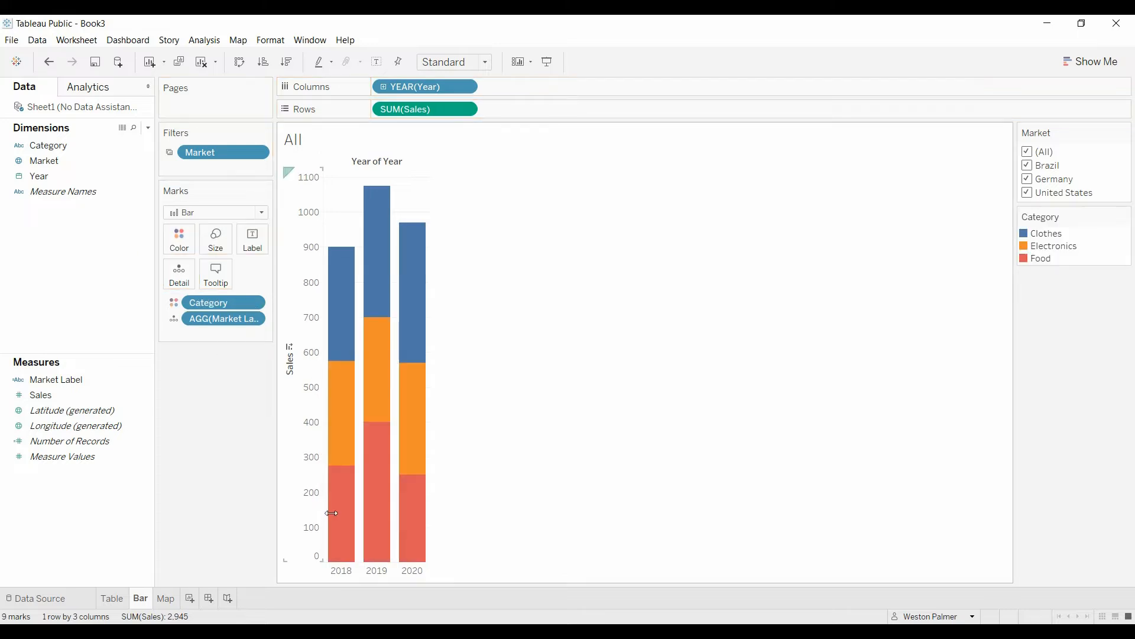
{"action": "mouse_move", "coordinate": [354, 544]}
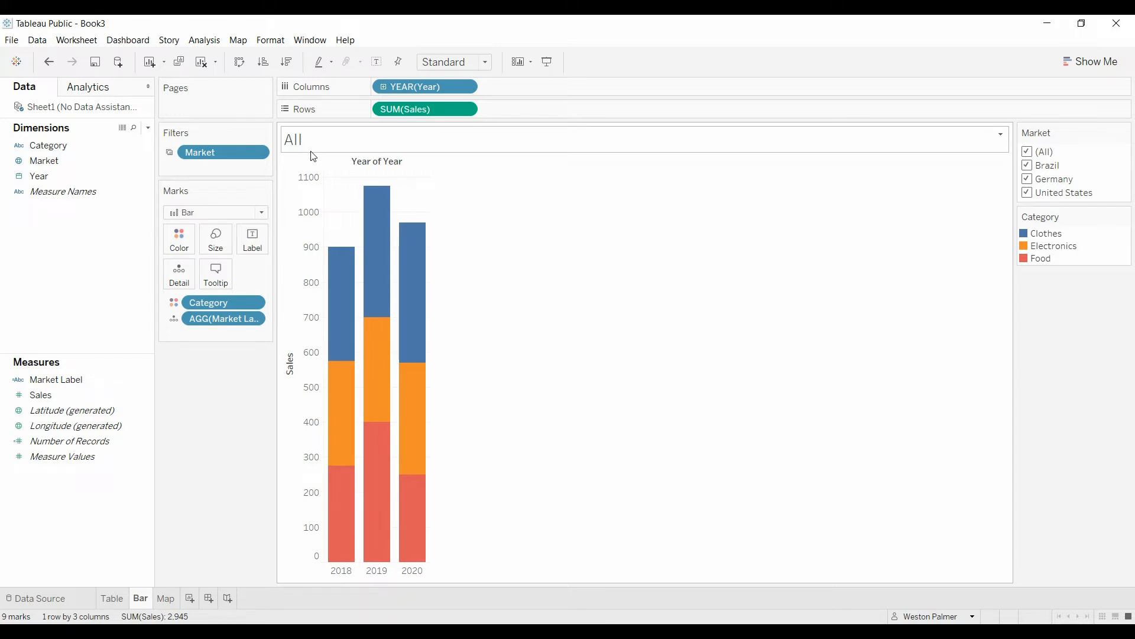
{"action": "left_click", "coordinate": [1028, 180]}
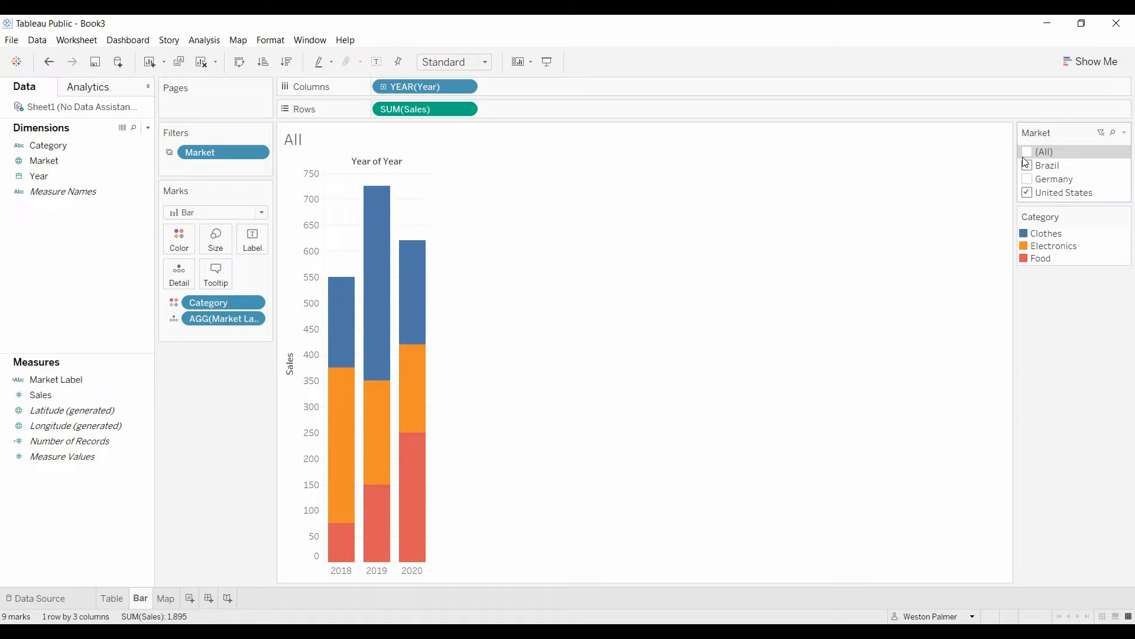
{"action": "left_click", "coordinate": [1027, 165]}
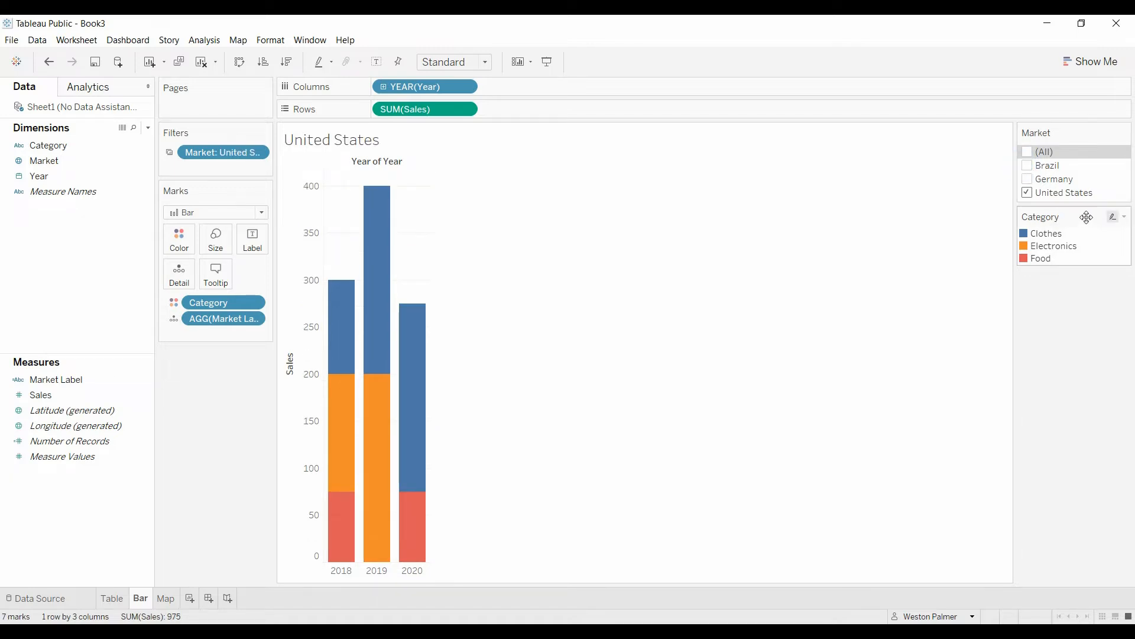
{"action": "left_click", "coordinate": [1029, 153]}
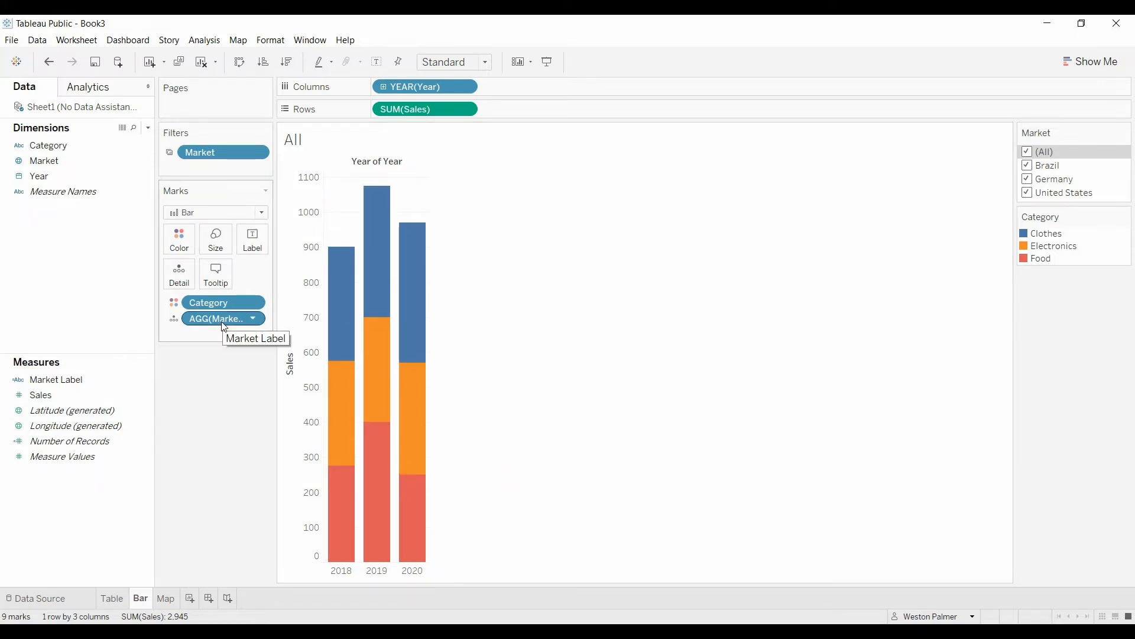
{"action": "left_click", "coordinate": [206, 303]}
{"action": "left_click_drag", "start_coordinate": [205, 301], "coordinate": [195, 454]}
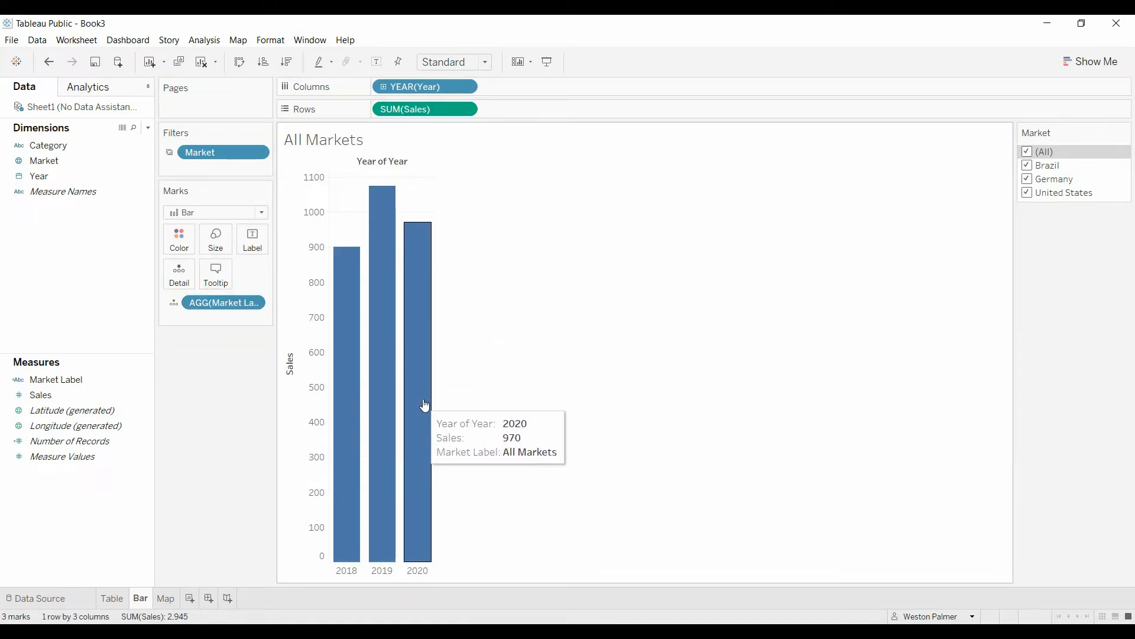
{"action": "right_click", "coordinate": [138, 600]}
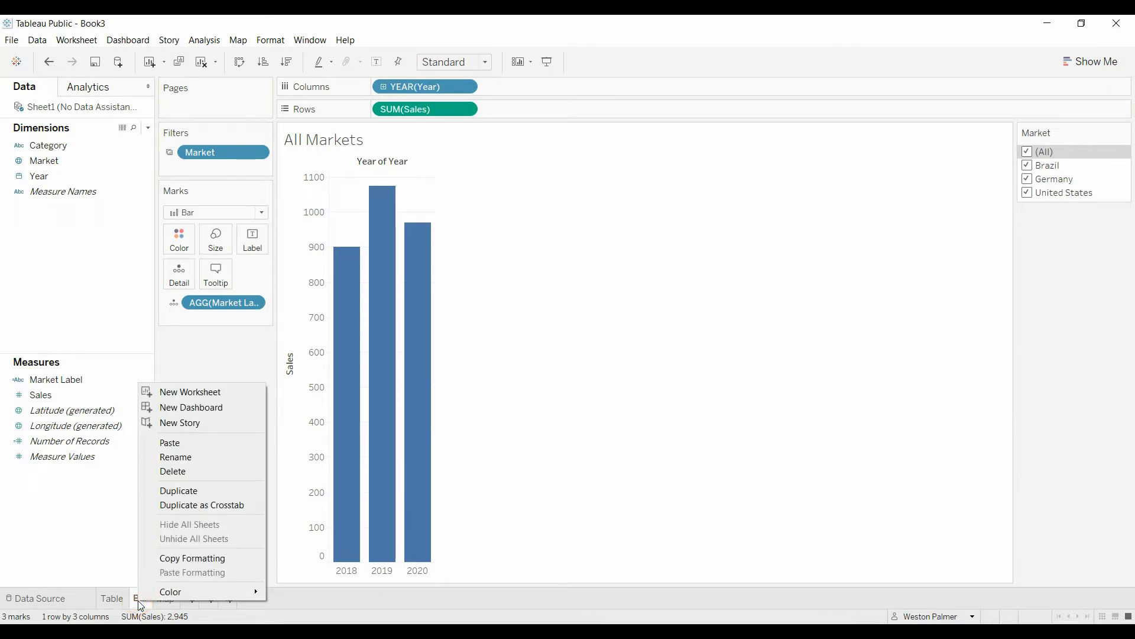
{"action": "left_click", "coordinate": [211, 491]}
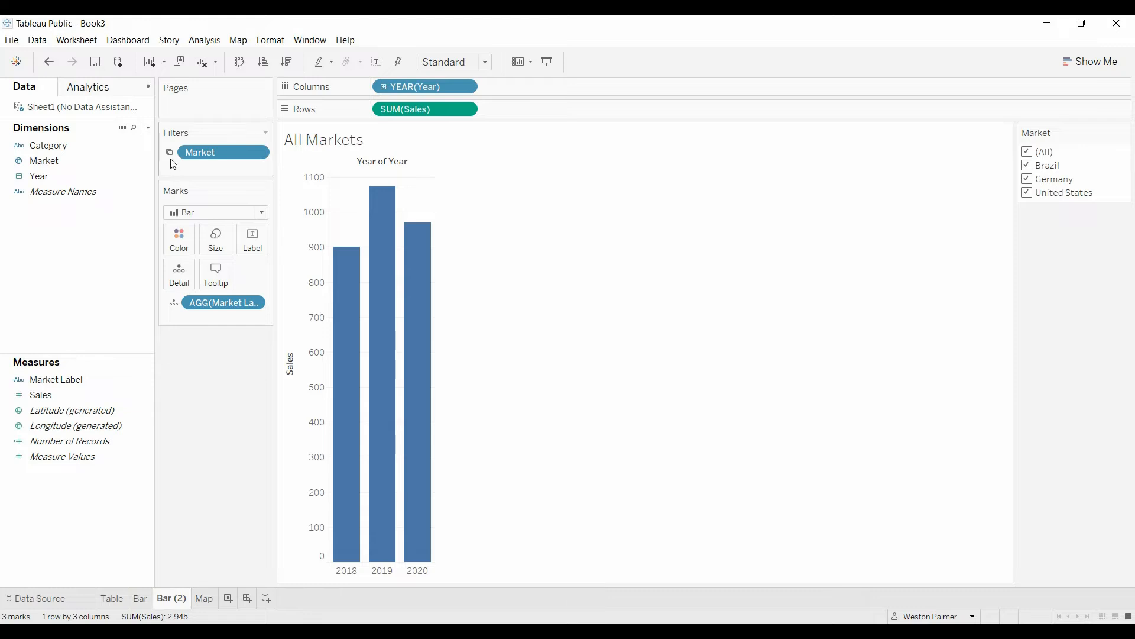
{"action": "left_click", "coordinate": [259, 153]}
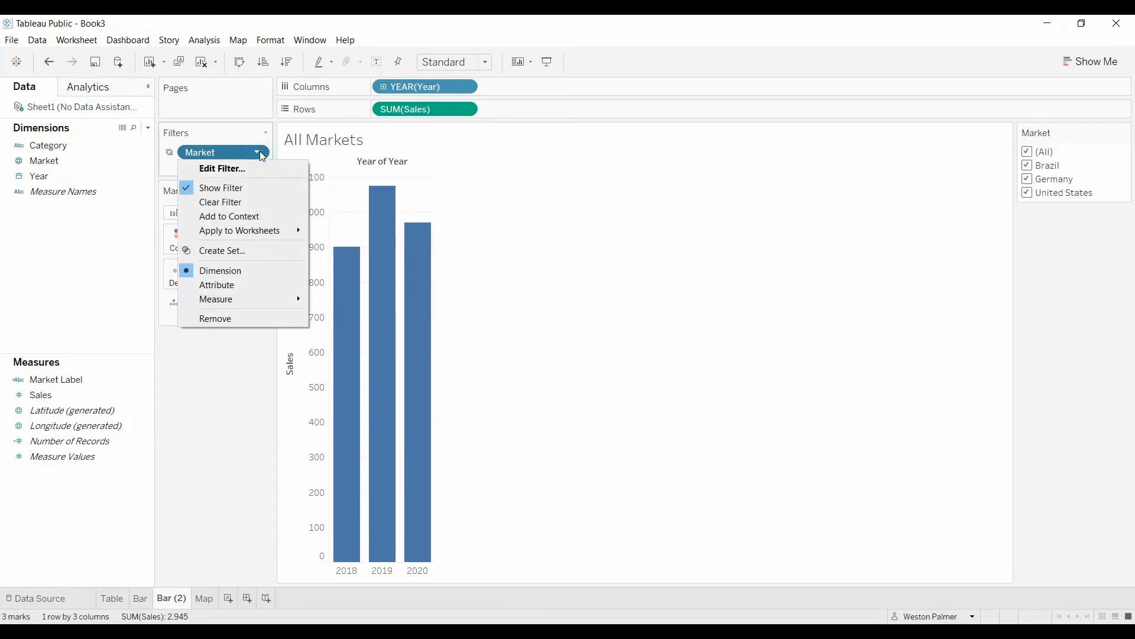
{"action": "mouse_move", "coordinate": [252, 231]}
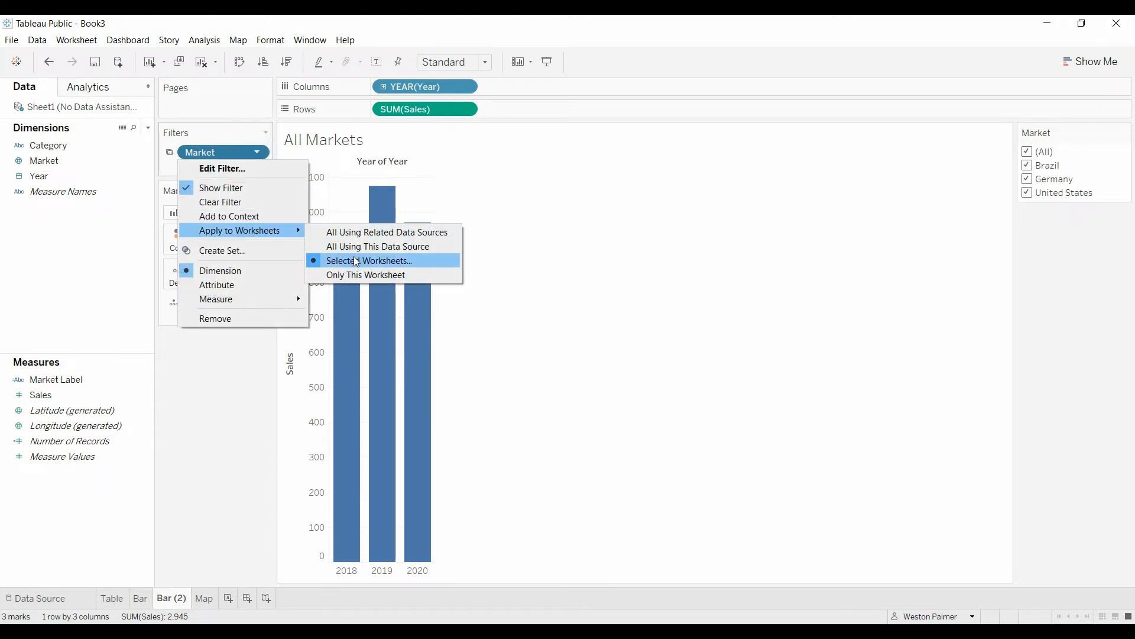
{"action": "left_click", "coordinate": [357, 261]}
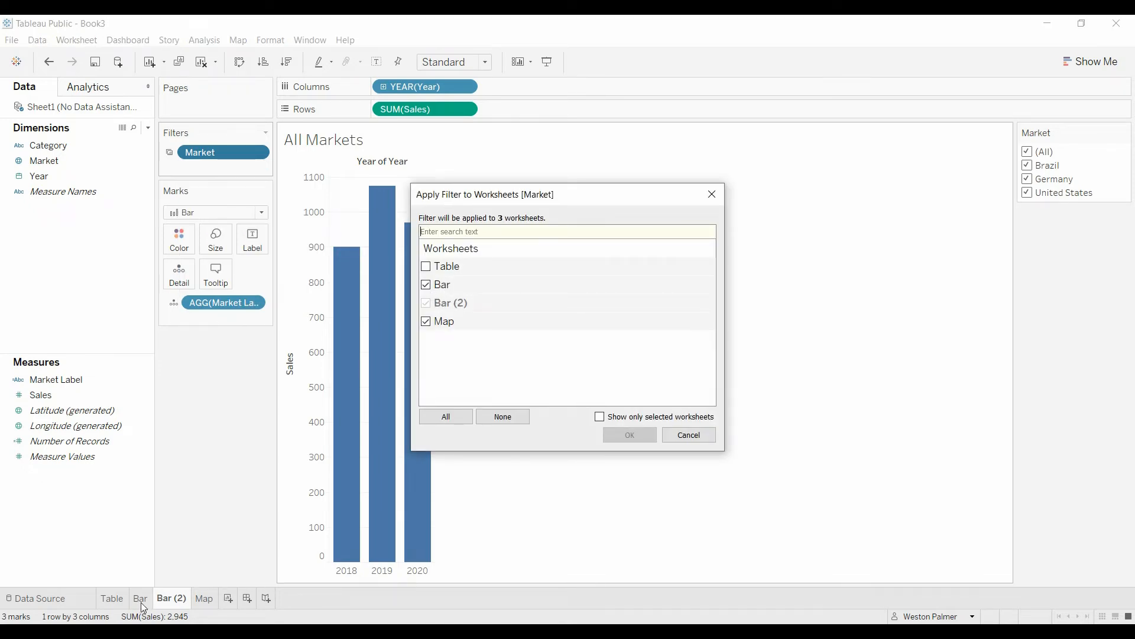
{"action": "left_click", "coordinate": [677, 436]}
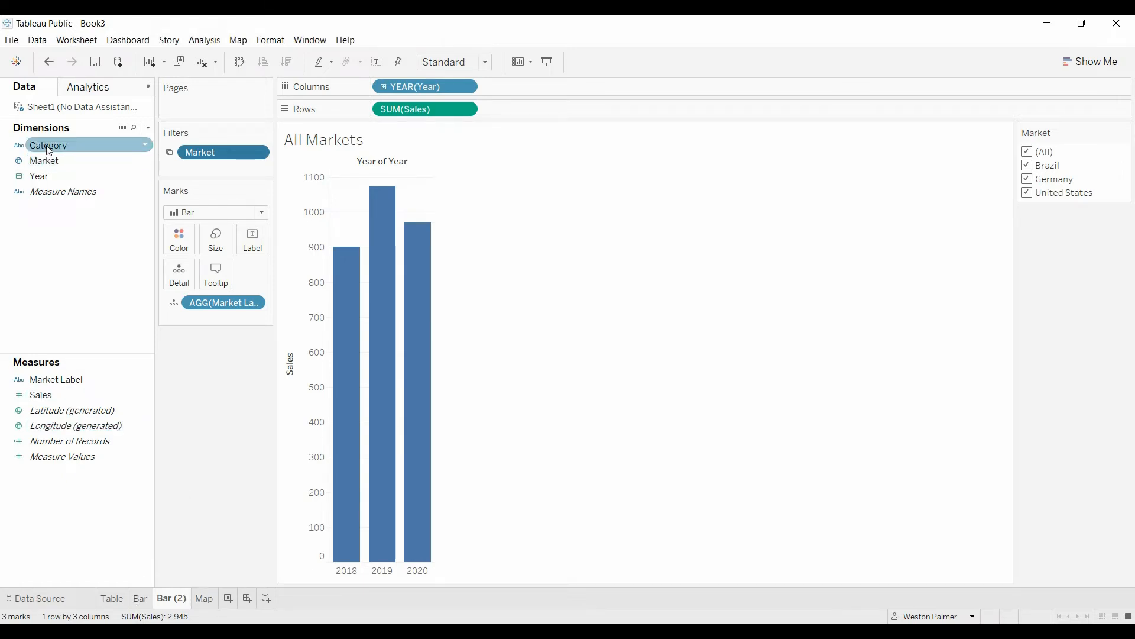
Colour Bar (2)'s yearly sales bars by Market, cancelling the stray hierarchy, then switch to the Bar sheet.
{"action": "mouse_move", "coordinate": [49, 149]}
{"action": "left_mouse_down"}
{"action": "mouse_move", "coordinate": [73, 165]}
{"action": "mouse_move", "coordinate": [54, 164]}
{"action": "left_mouse_up"}
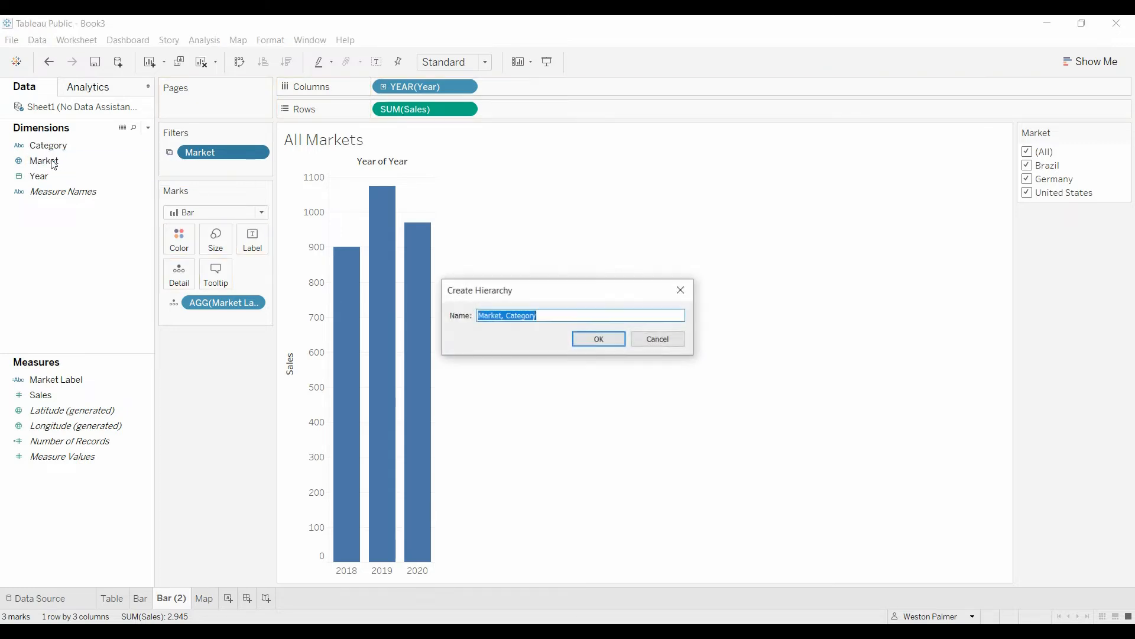
{"action": "left_click", "coordinate": [644, 347]}
{"action": "left_click_drag", "start_coordinate": [41, 161], "coordinate": [177, 242]}
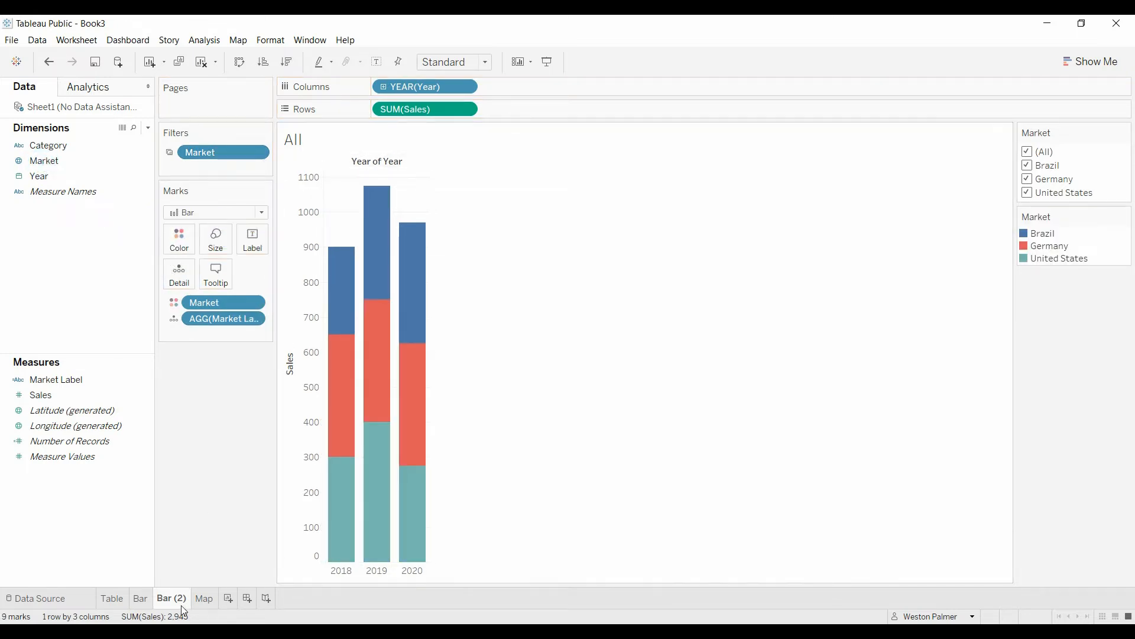
{"action": "right_click", "coordinate": [148, 604]}
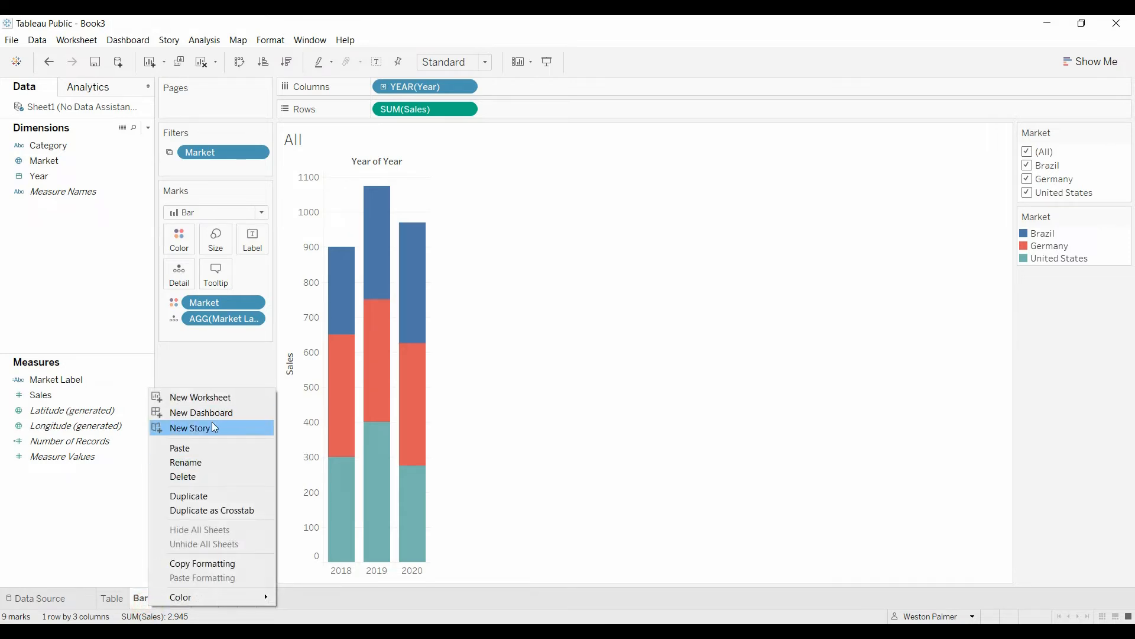
{"action": "left_click", "coordinate": [142, 598]}
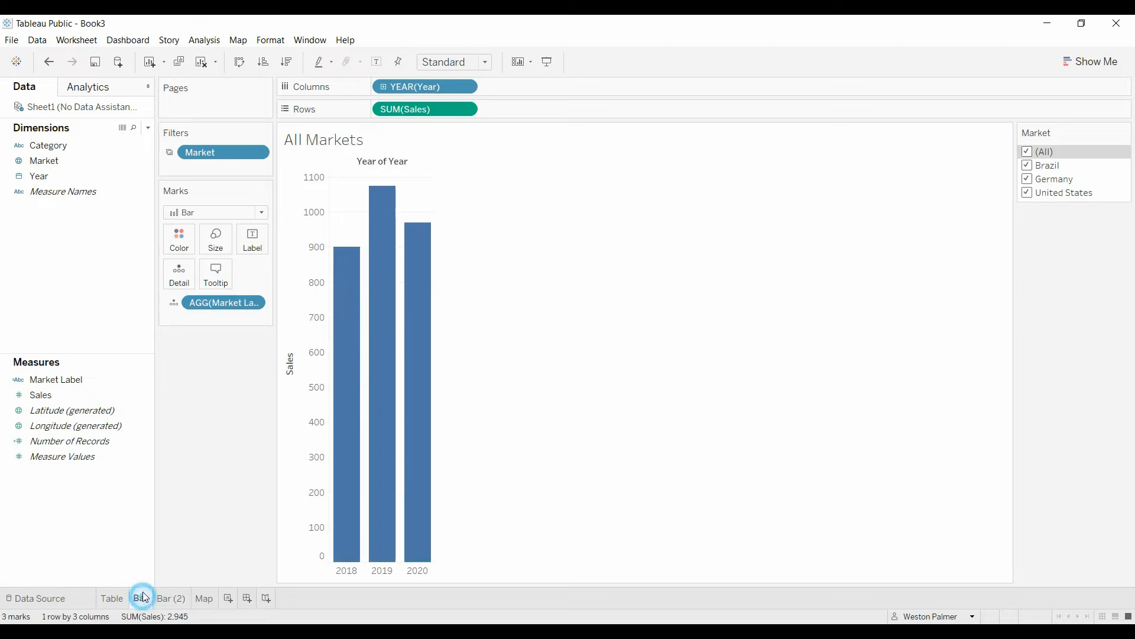
Remove SUM(Sales) and YEAR(Year) from the Bar sheet, test its title with Brazil and Germany, and start a new dashboard.
{"action": "left_click_drag", "start_coordinate": [419, 113], "coordinate": [201, 503]}
{"action": "left_click_drag", "start_coordinate": [425, 96], "coordinate": [195, 467]}
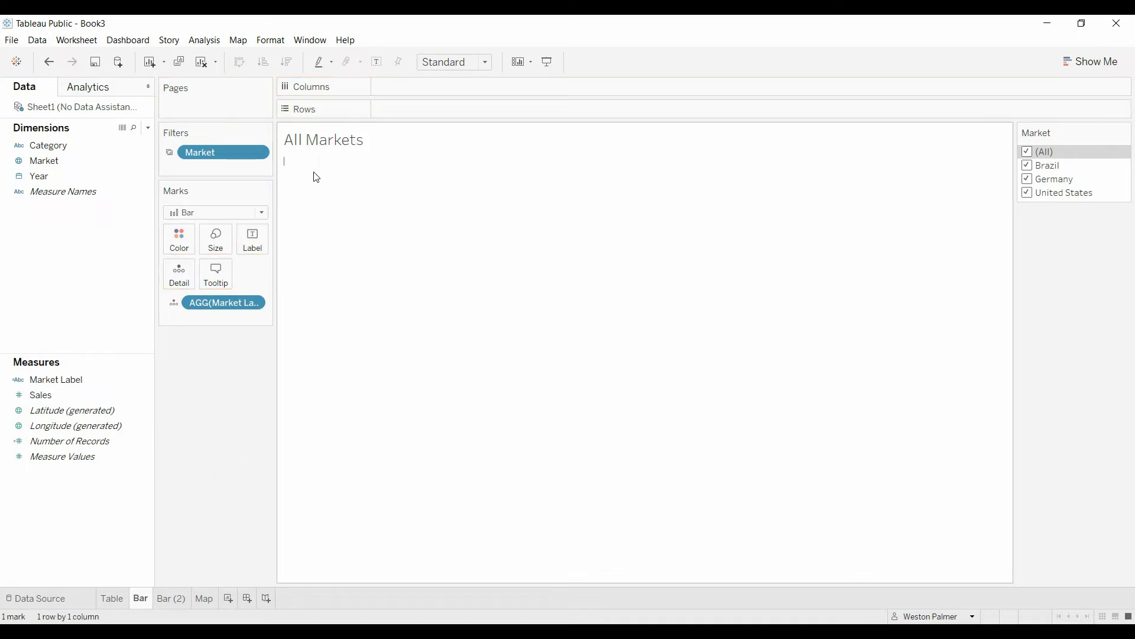
{"action": "left_click", "coordinate": [1027, 167]}
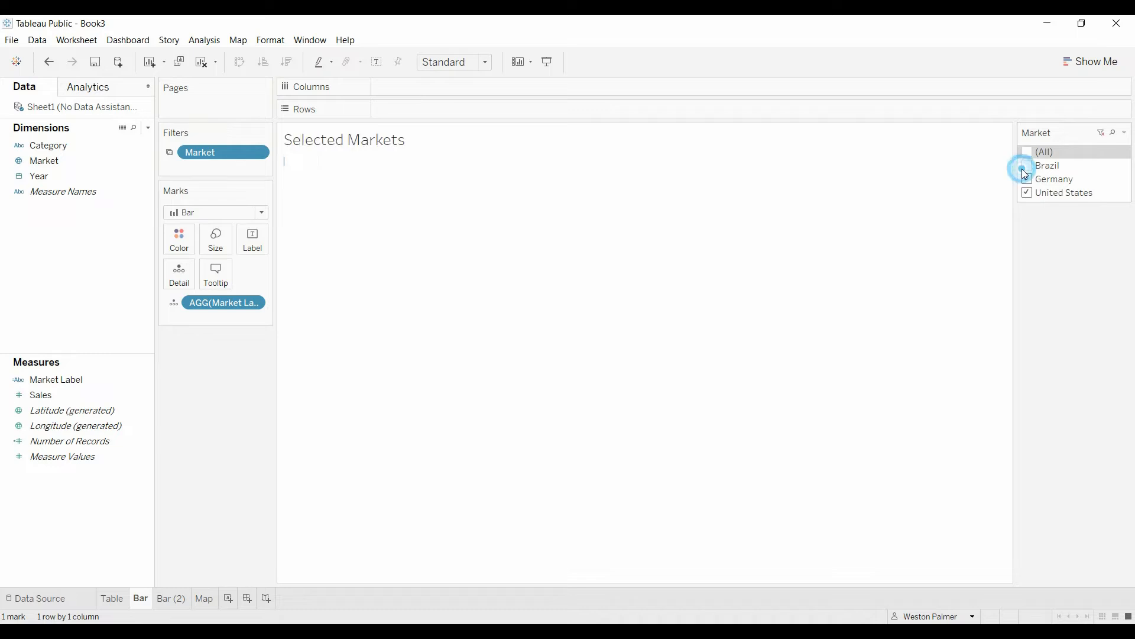
{"action": "left_click", "coordinate": [1028, 165]}
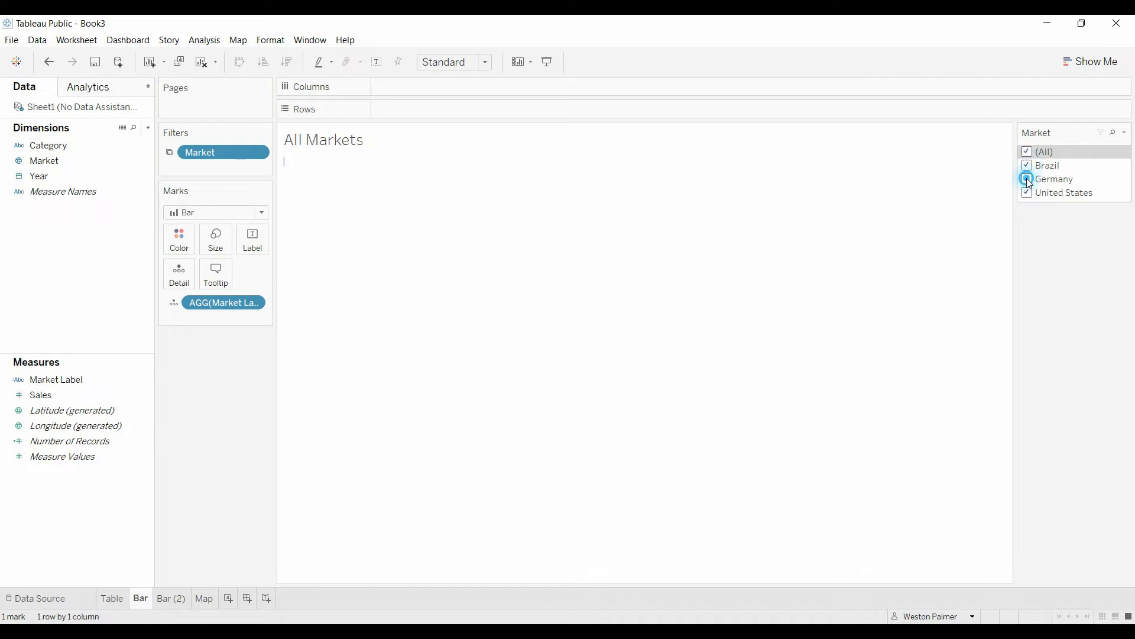
{"action": "left_click", "coordinate": [1027, 179]}
{"action": "left_click", "coordinate": [1027, 178]}
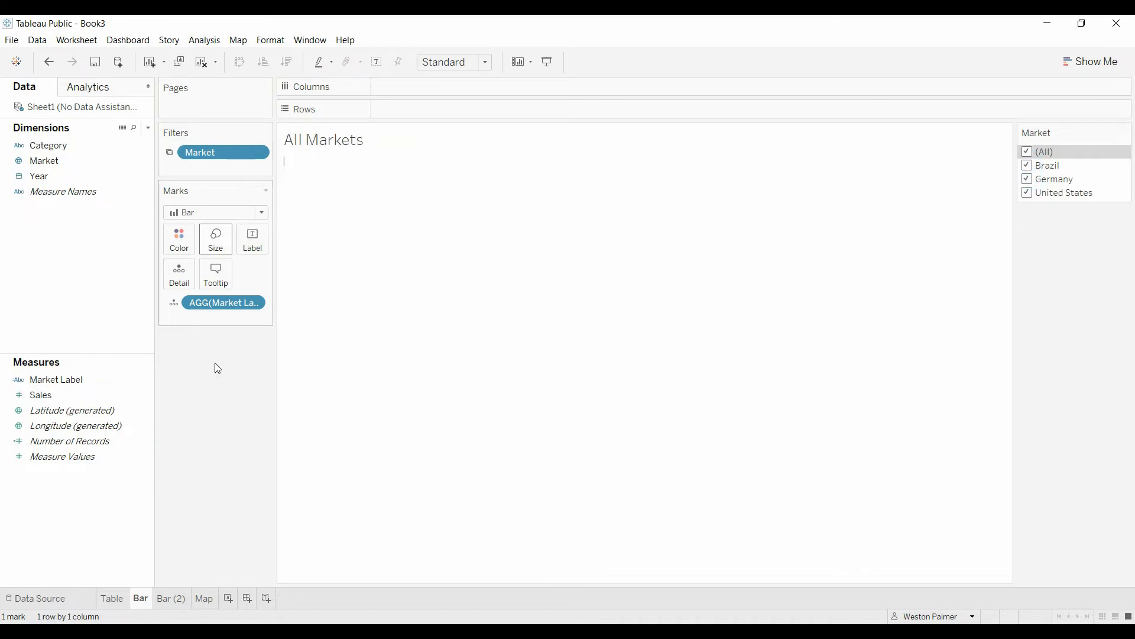
{"action": "left_click", "coordinate": [99, 382]}
{"action": "left_click", "coordinate": [248, 599]}
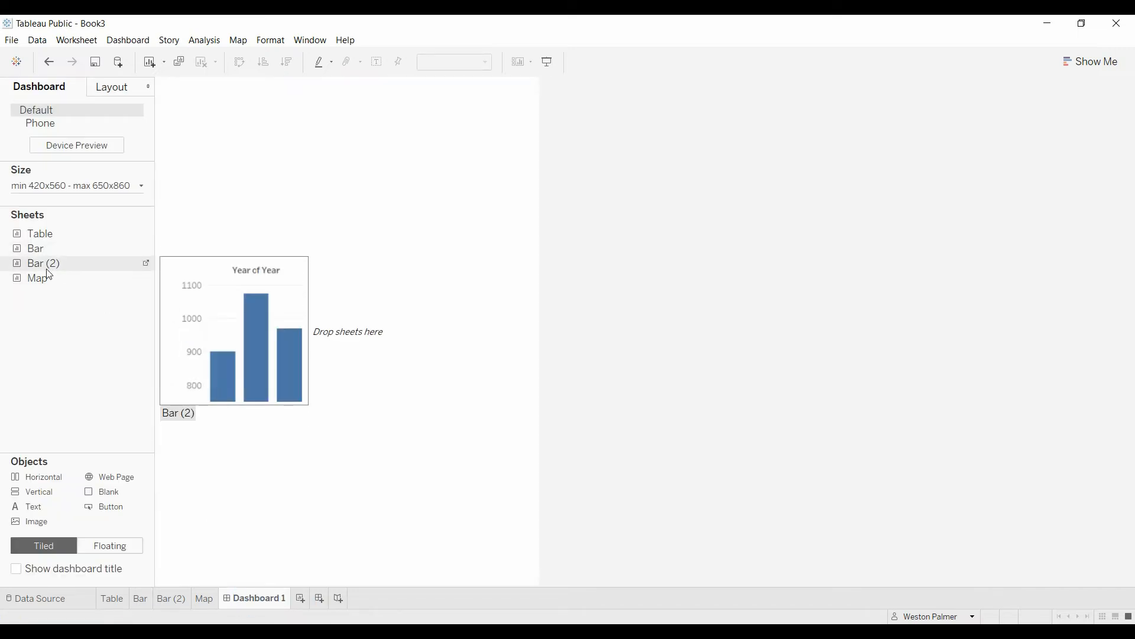
Place the stacked Bar (2) chart on Dashboard 1 with the Bar title sheet above it.
{"action": "left_click_drag", "start_coordinate": [44, 263], "coordinate": [368, 410]}
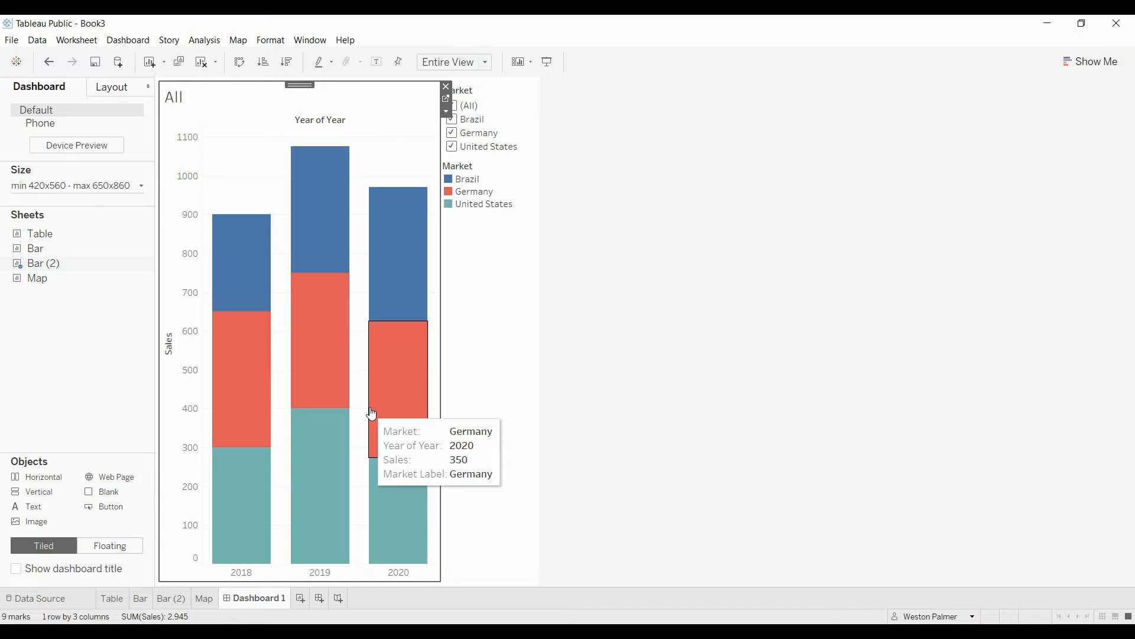
{"action": "mouse_move", "coordinate": [32, 252]}
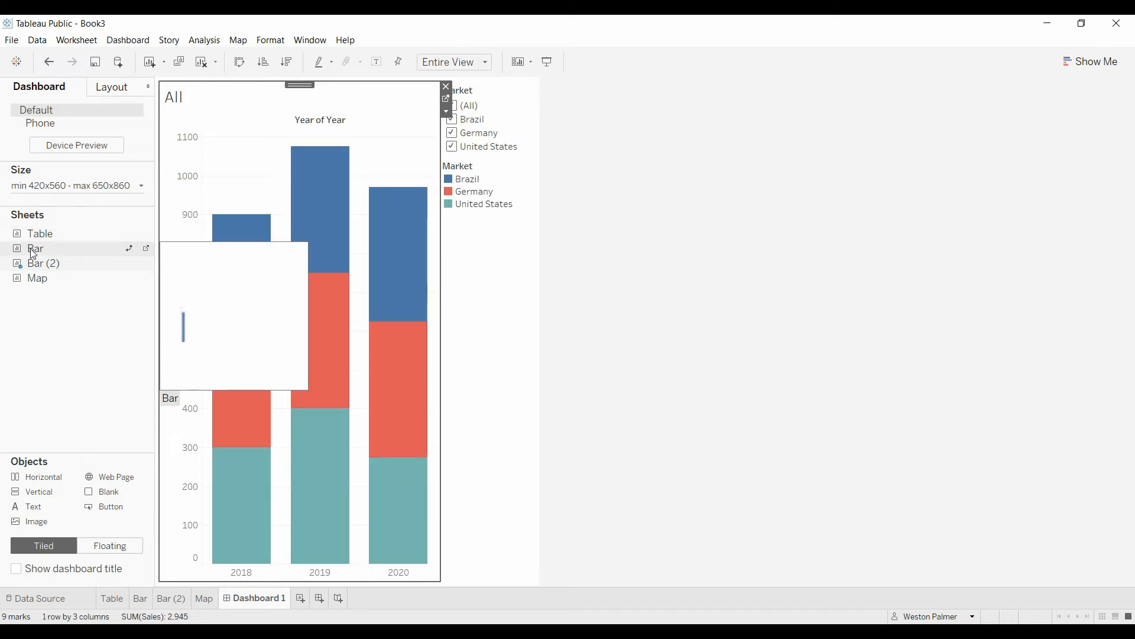
{"action": "left_click_drag", "start_coordinate": [33, 253], "coordinate": [304, 116]}
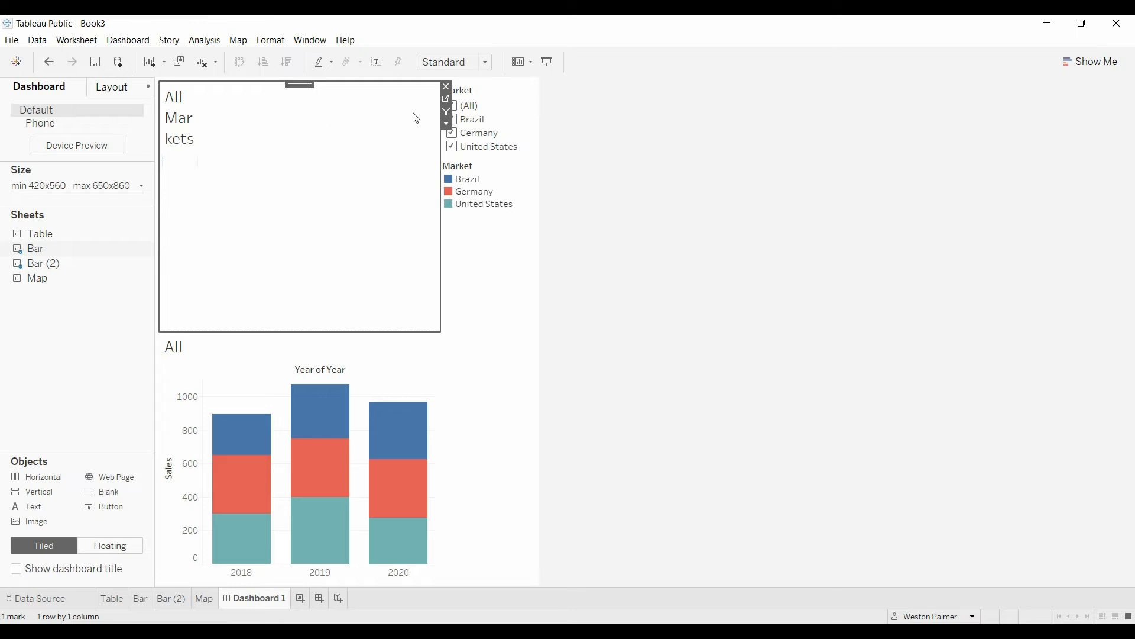
Set the title sheet to Fit Width and shrink it to a single line.
{"action": "left_click", "coordinate": [447, 126]}
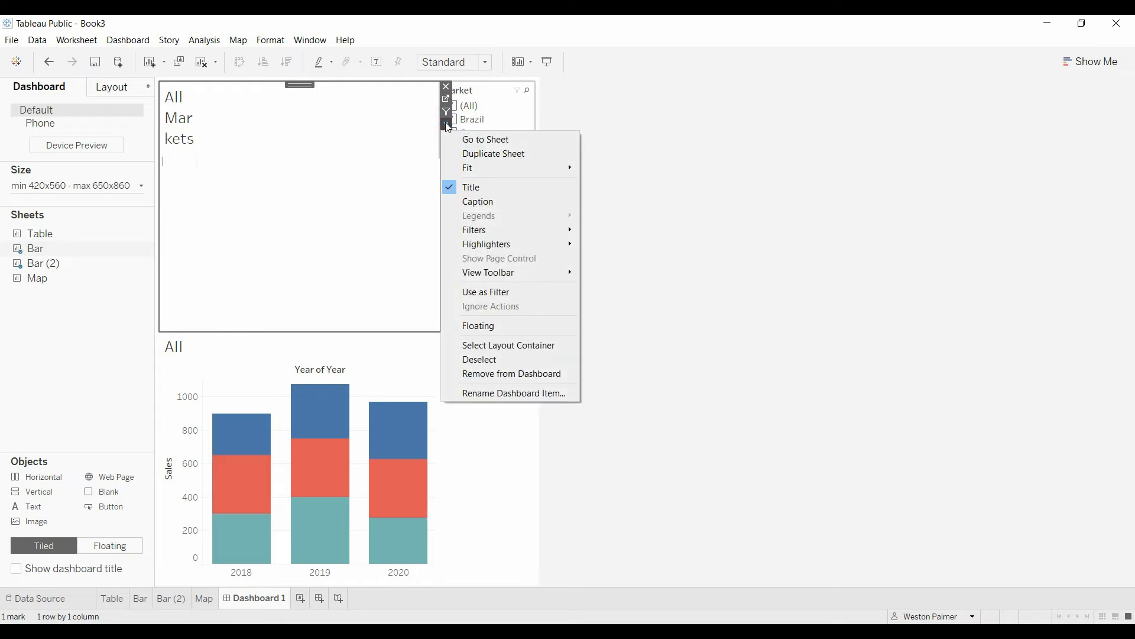
{"action": "mouse_move", "coordinate": [464, 168]}
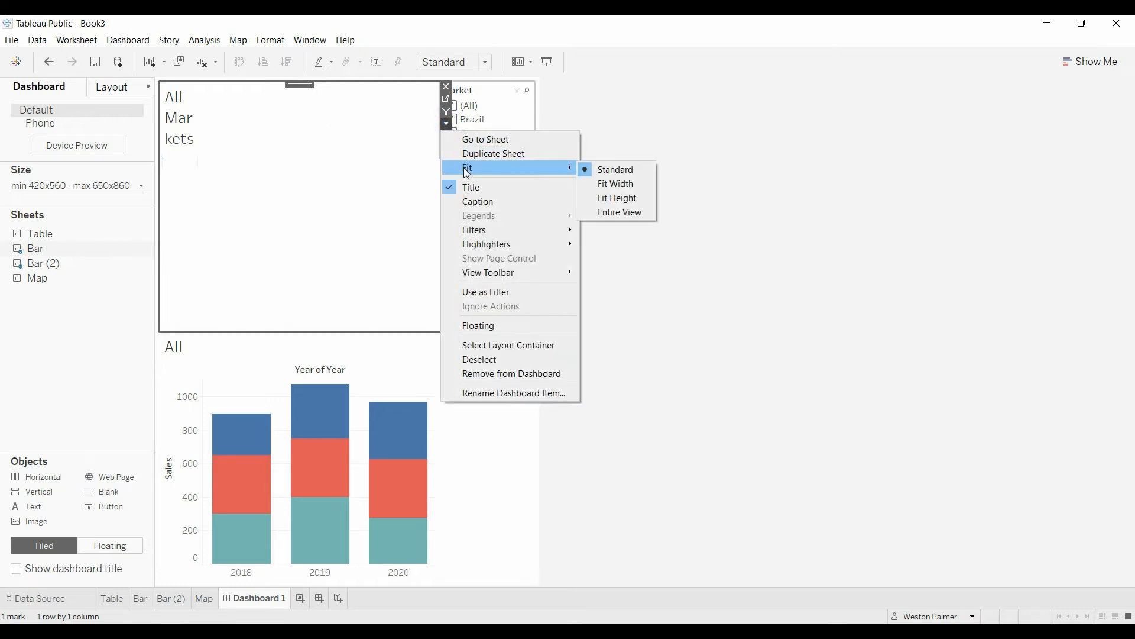
{"action": "left_click", "coordinate": [644, 188]}
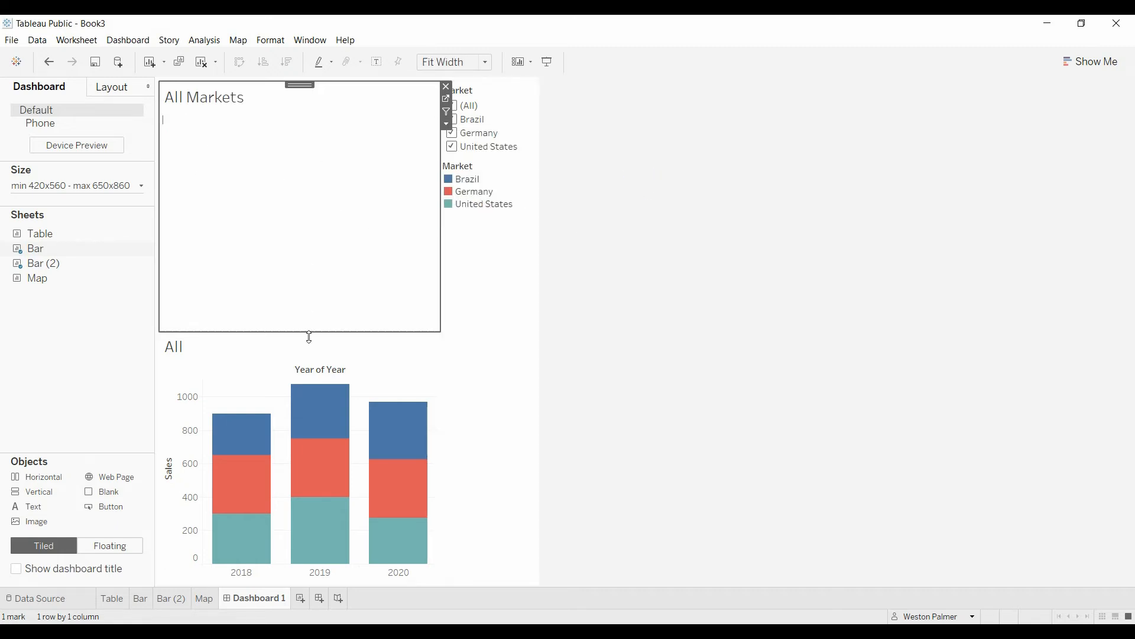
{"action": "left_click_drag", "start_coordinate": [309, 336], "coordinate": [292, 115]}
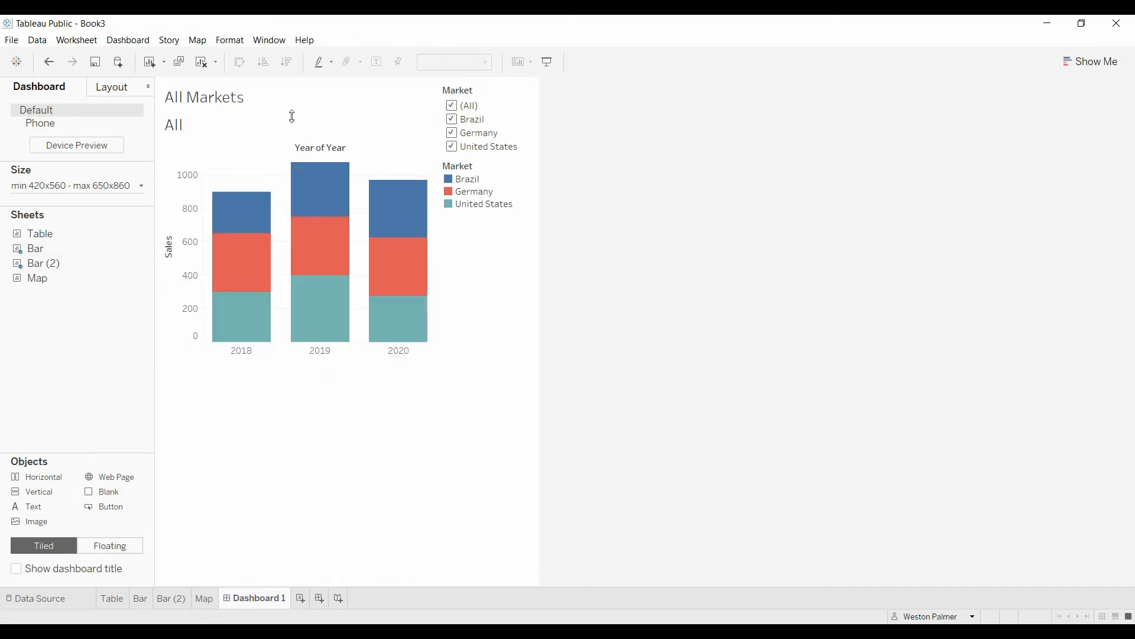
Hide the chart's own All title, then select the colour legend and the Market filter card.
{"action": "right_click", "coordinate": [171, 126]}
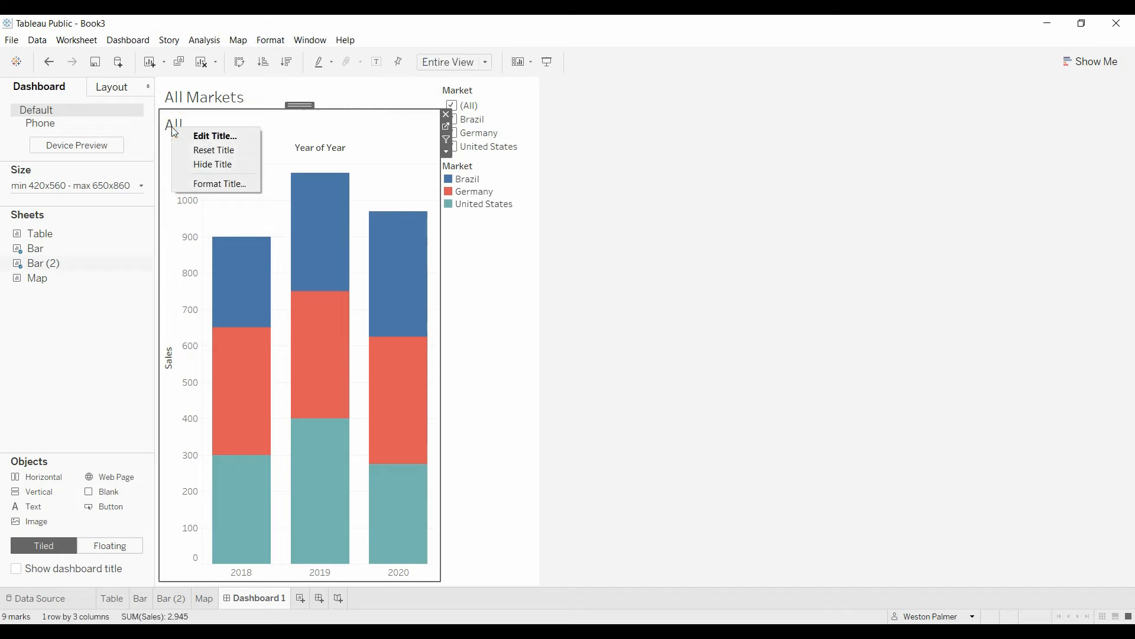
{"action": "left_click", "coordinate": [218, 165]}
{"action": "left_click", "coordinate": [593, 276]}
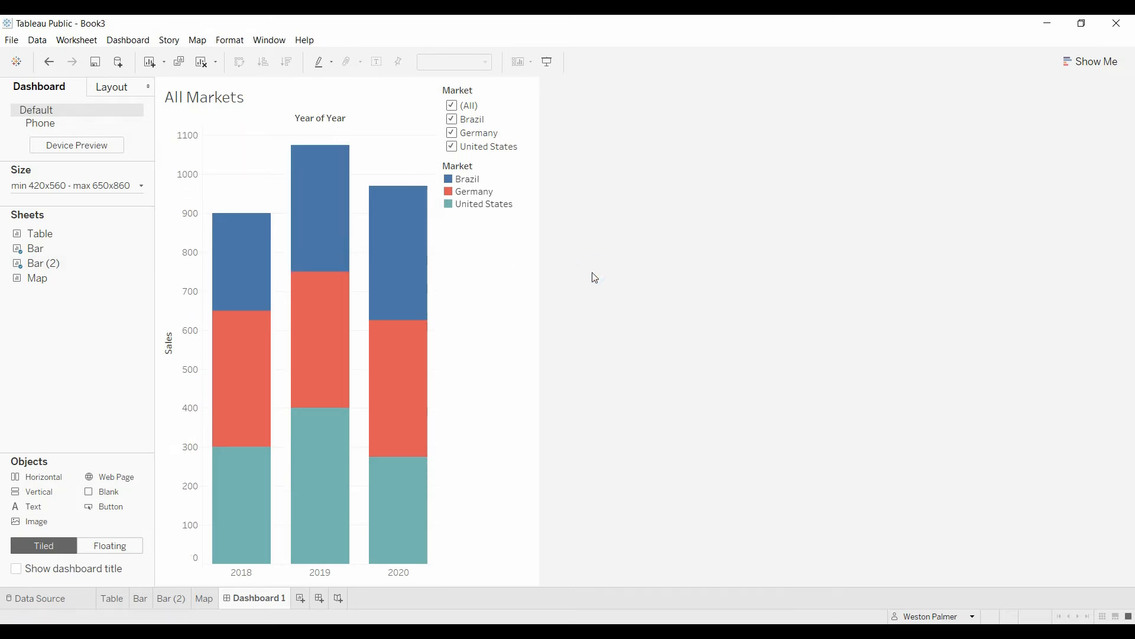
{"action": "left_click", "coordinate": [496, 172]}
{"action": "left_click", "coordinate": [456, 117]}
Toggle Brazil, Germany and United States in the dashboard's Market filter.
{"action": "left_click", "coordinate": [453, 120]}
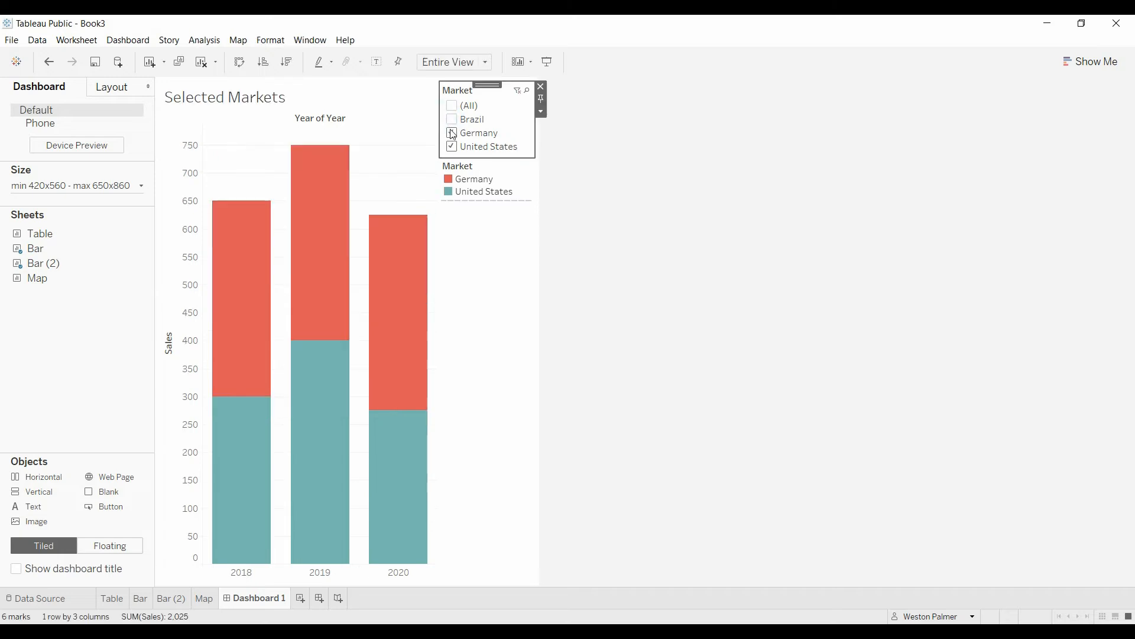
{"action": "left_click", "coordinate": [452, 133]}
{"action": "left_click", "coordinate": [452, 119]}
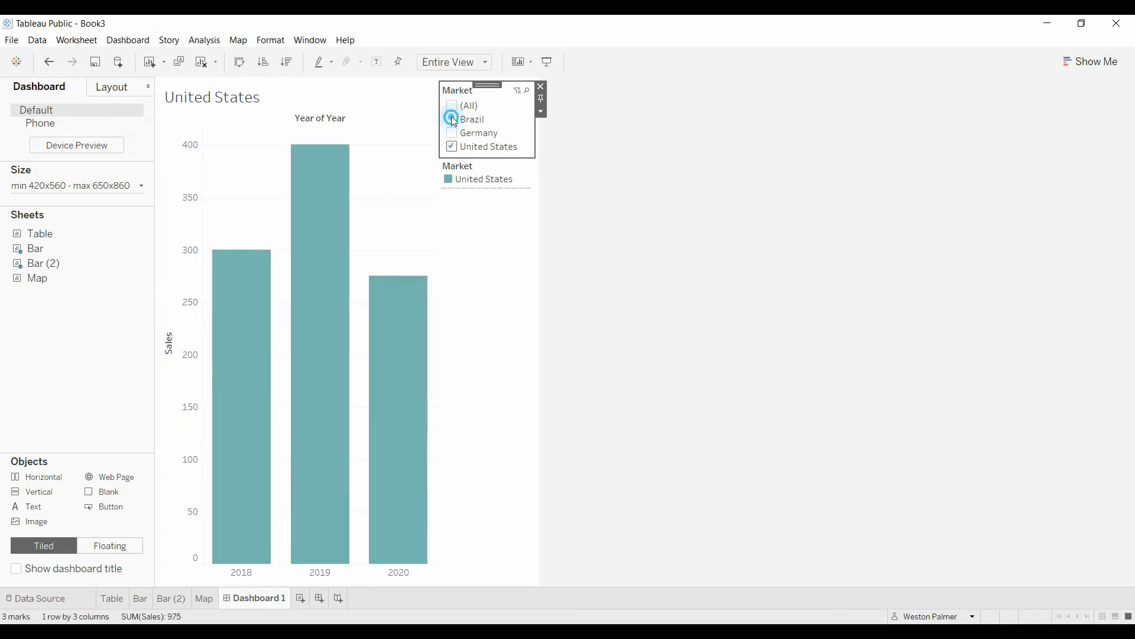
{"action": "left_click", "coordinate": [452, 132]}
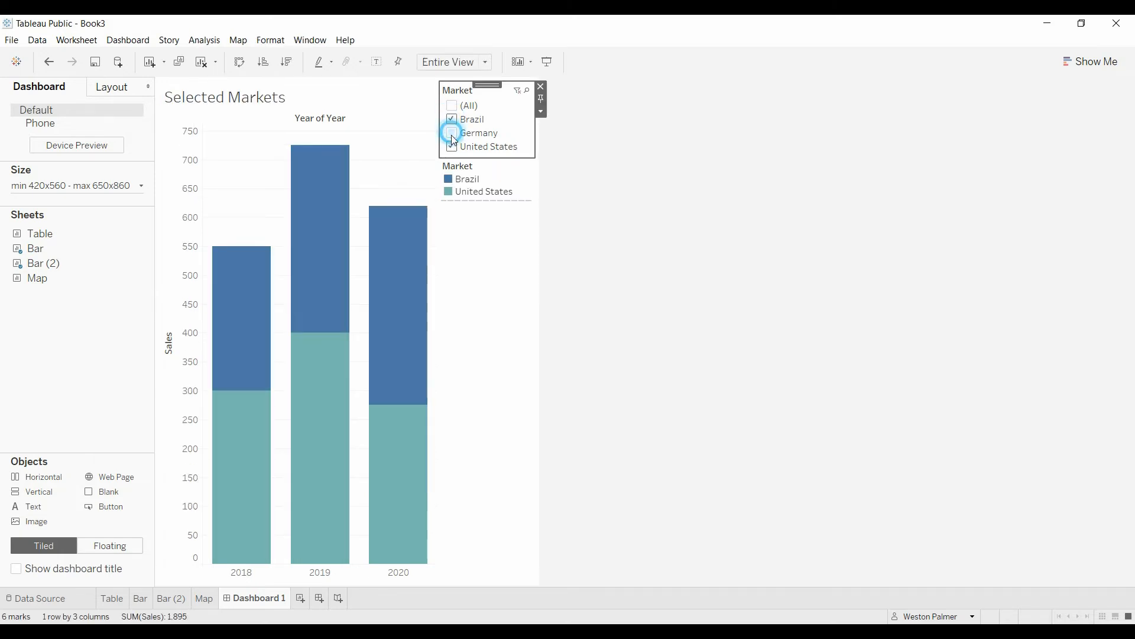
{"action": "left_click", "coordinate": [451, 147]}
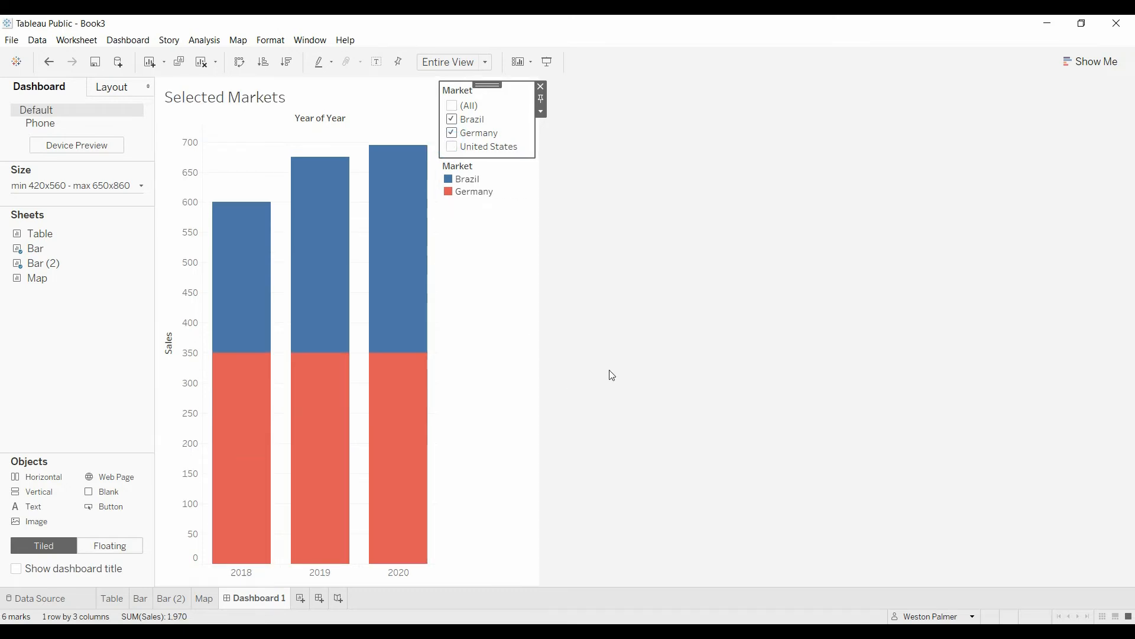
Check the Map and Bar (2) sheets, re-include United States on Dashboard 1, then open Map.
{"action": "left_click", "coordinate": [204, 599]}
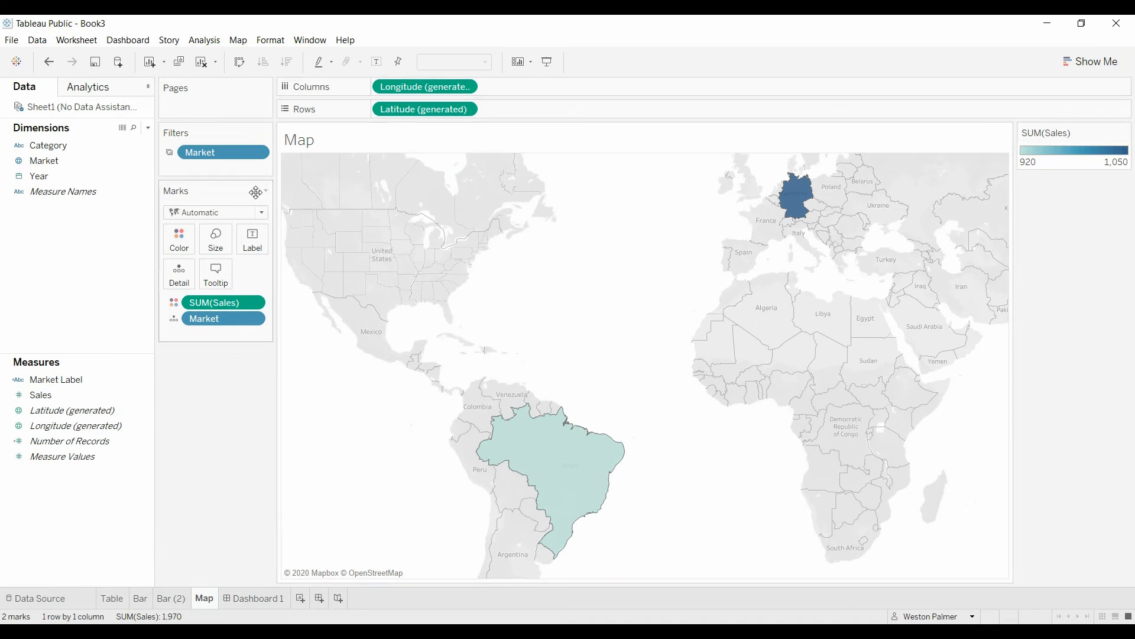
{"action": "left_click", "coordinate": [169, 599]}
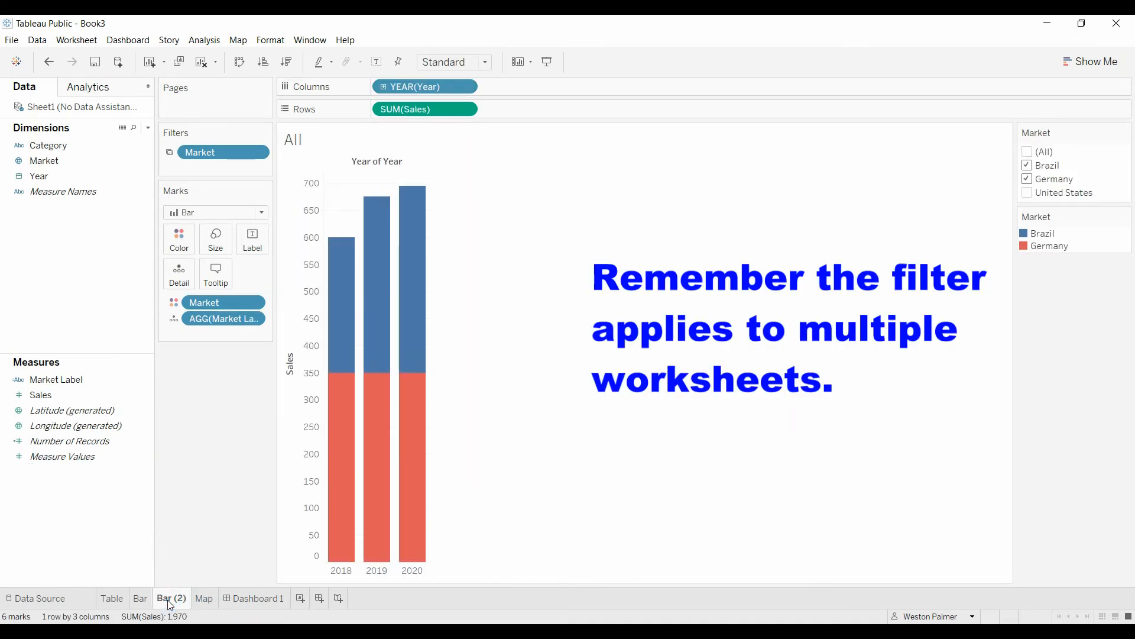
{"action": "left_click", "coordinate": [254, 598]}
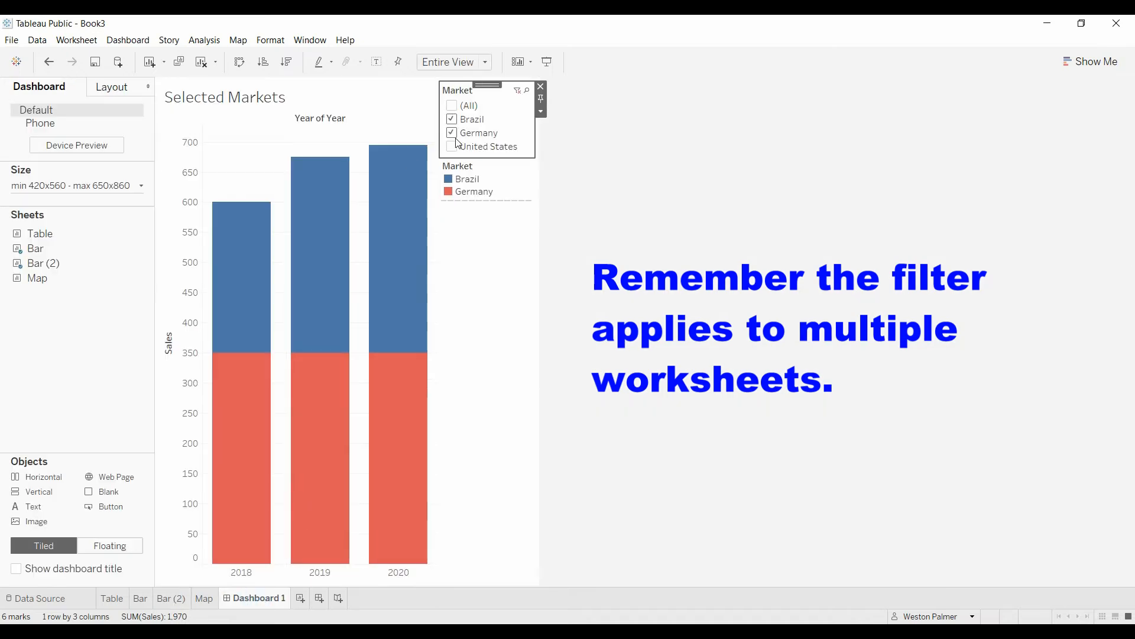
{"action": "left_click", "coordinate": [453, 146]}
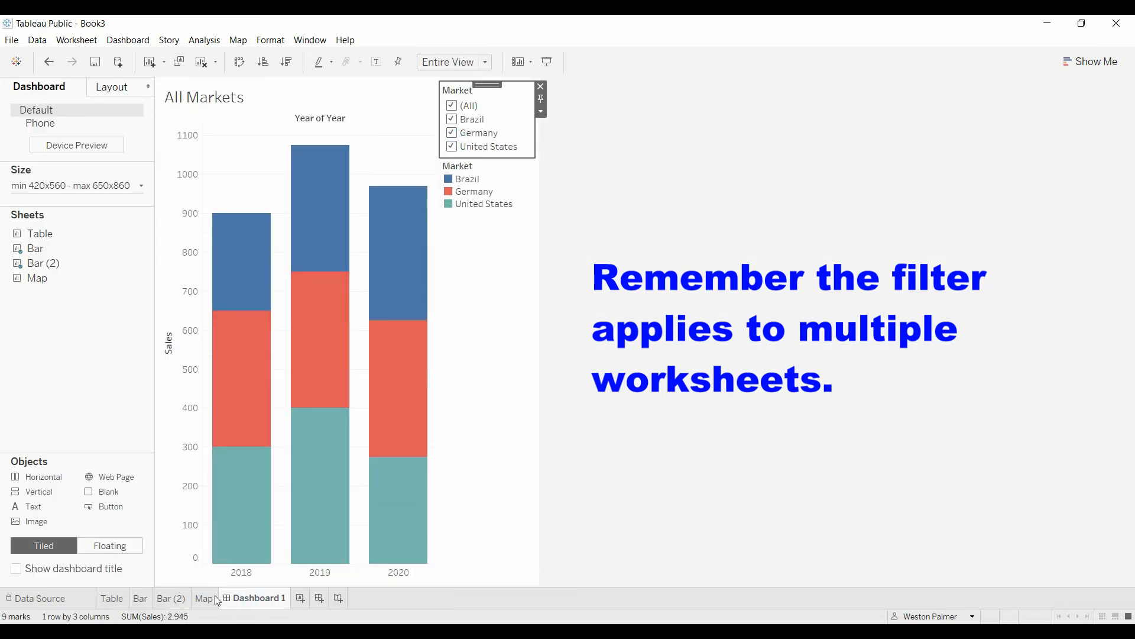
{"action": "left_click", "coordinate": [204, 597]}
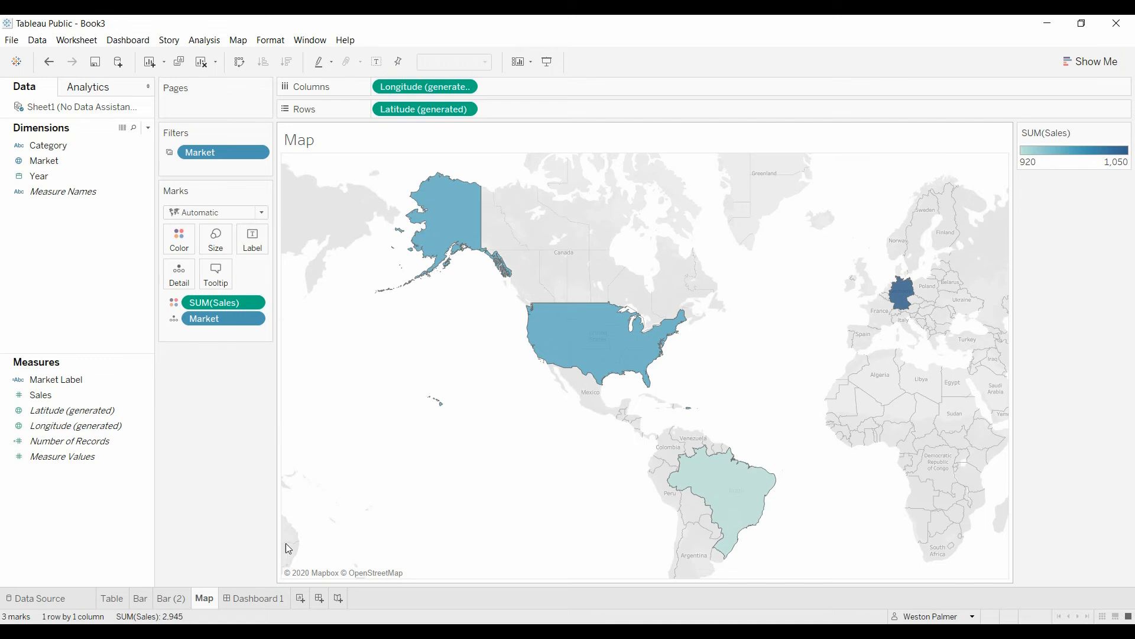
Create Dashboard 2 sized Automatic, holding the Map with the Bar title sheet above it.
{"action": "left_click", "coordinate": [319, 598]}
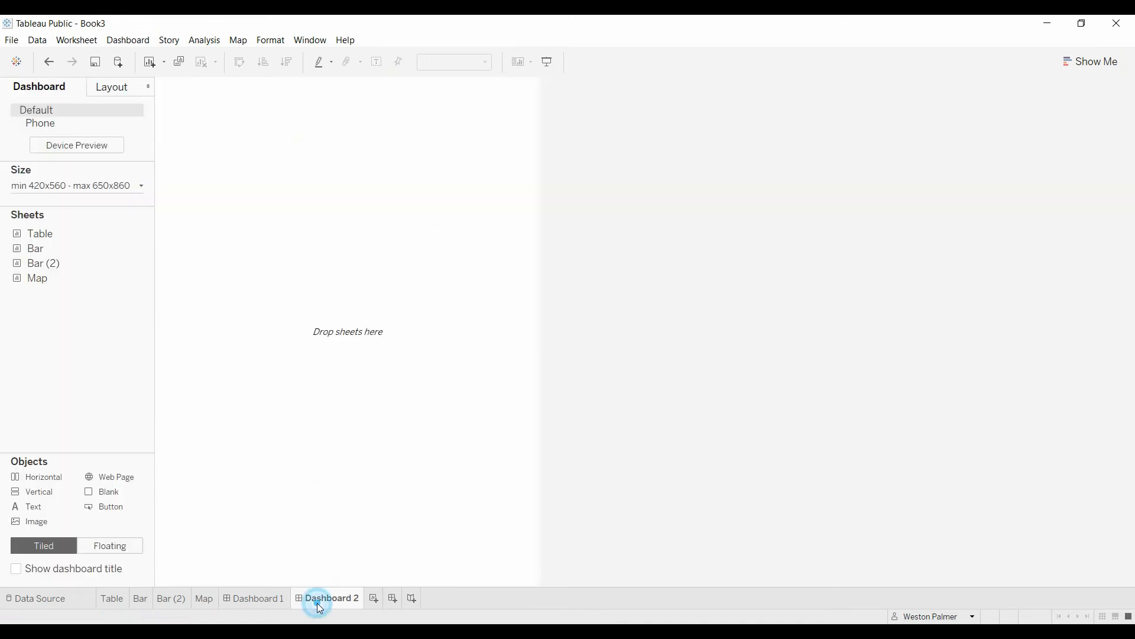
{"action": "left_click_drag", "start_coordinate": [34, 248], "coordinate": [402, 338]}
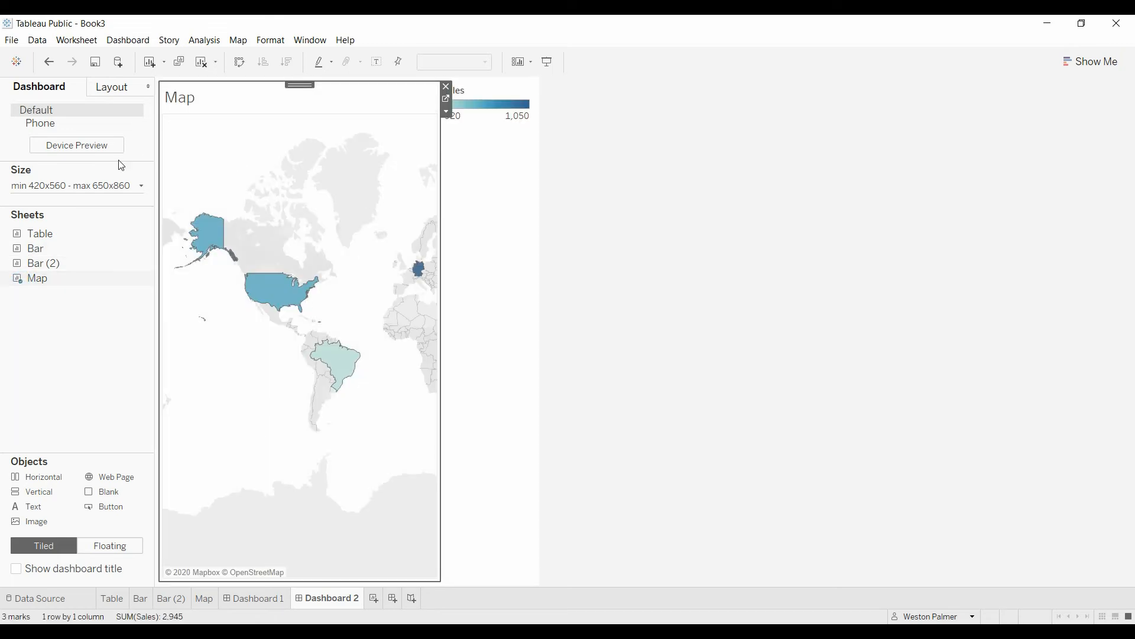
{"action": "left_click", "coordinate": [140, 186]}
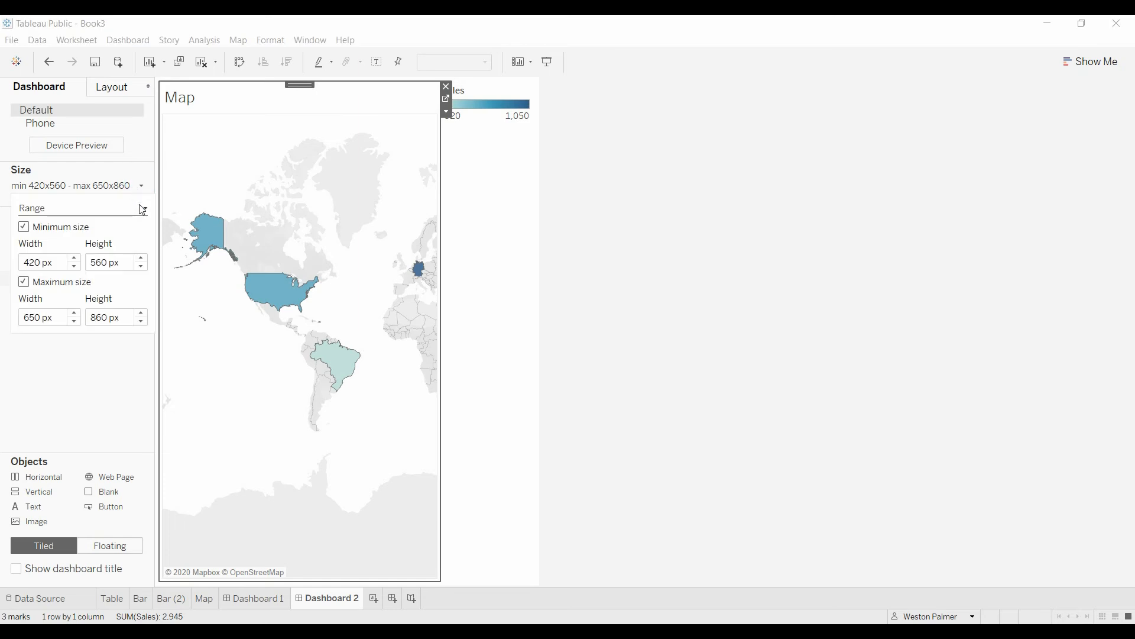
{"action": "left_click", "coordinate": [142, 208]}
{"action": "left_click", "coordinate": [133, 232]}
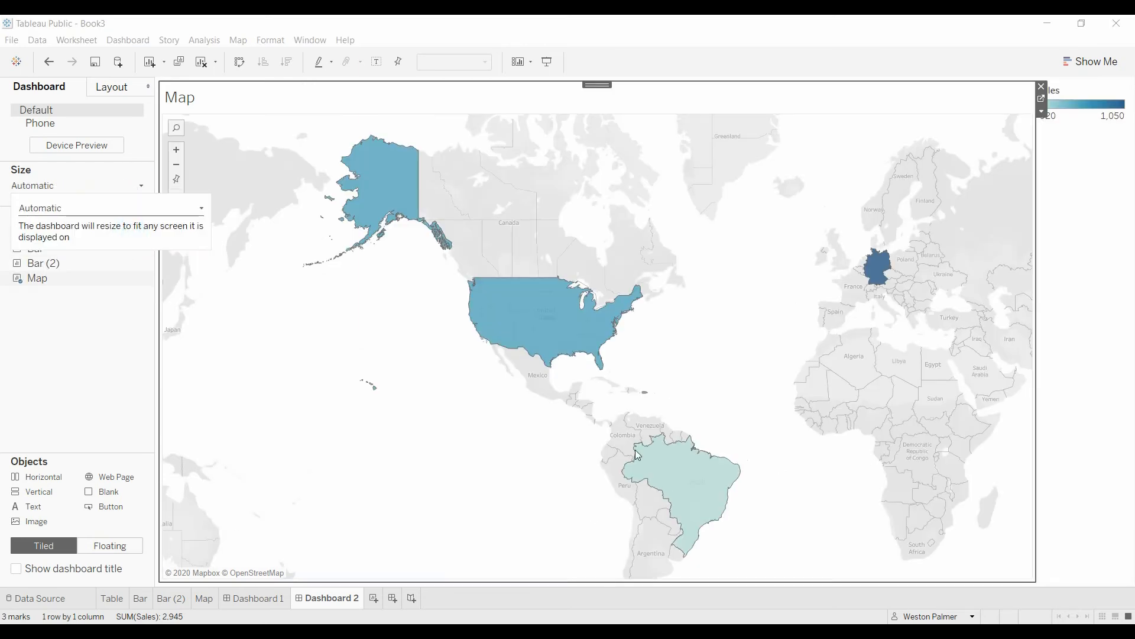
{"action": "left_click", "coordinate": [64, 385]}
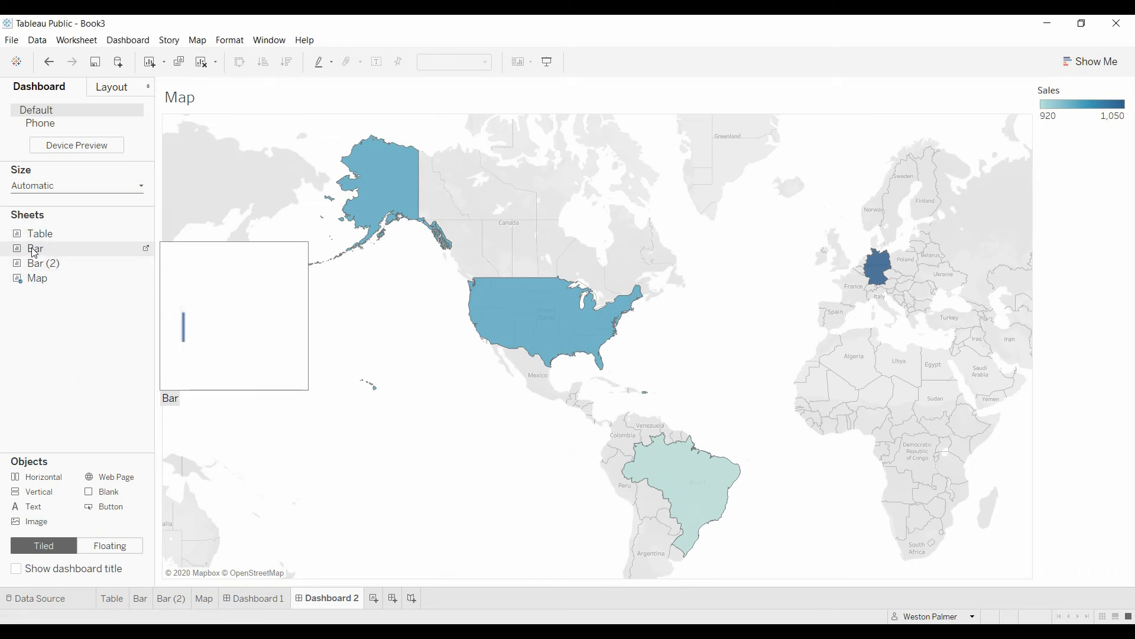
{"action": "left_click_drag", "start_coordinate": [33, 251], "coordinate": [254, 81]}
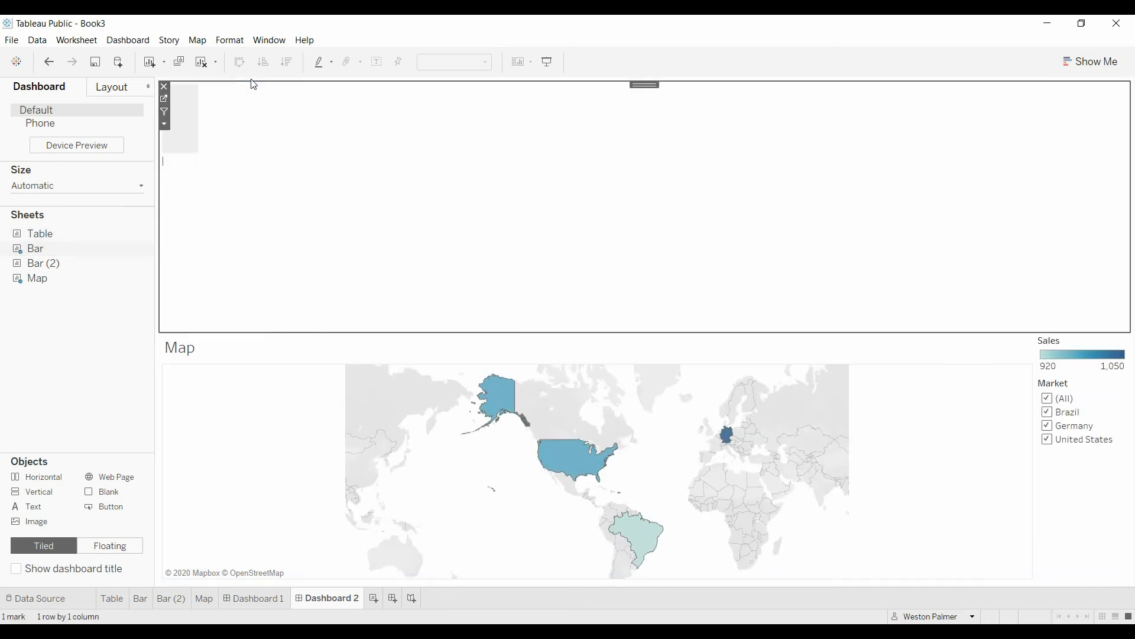
Set the title sheet to Fit Width and shrink it to a thin strip above the map.
{"action": "left_click", "coordinate": [165, 125]}
{"action": "mouse_move", "coordinate": [185, 175]}
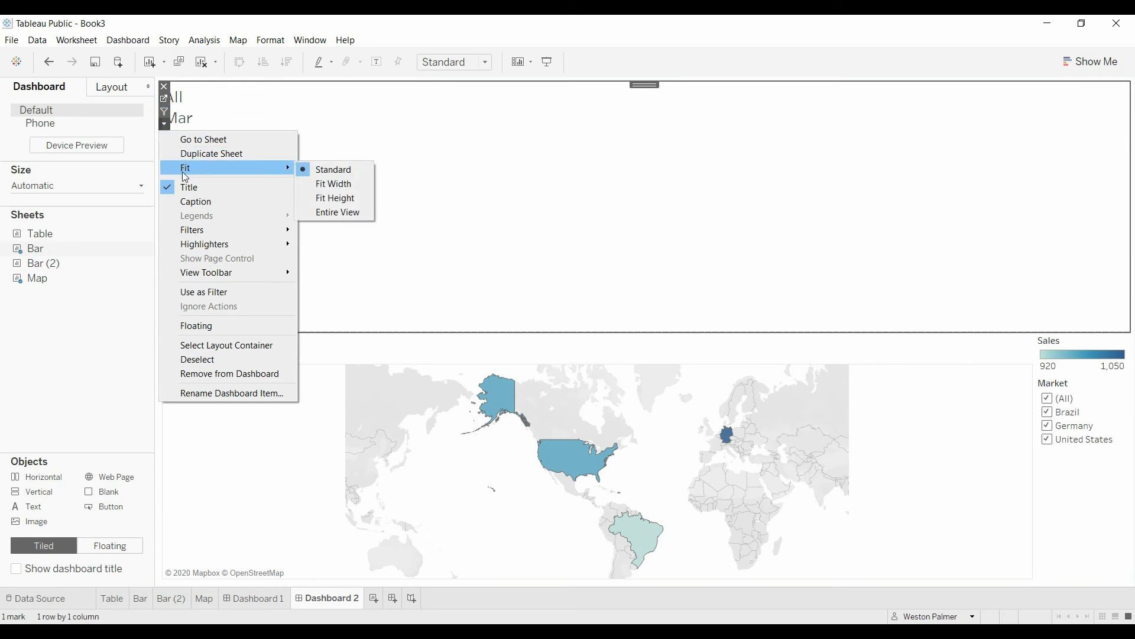
{"action": "left_click", "coordinate": [331, 183]}
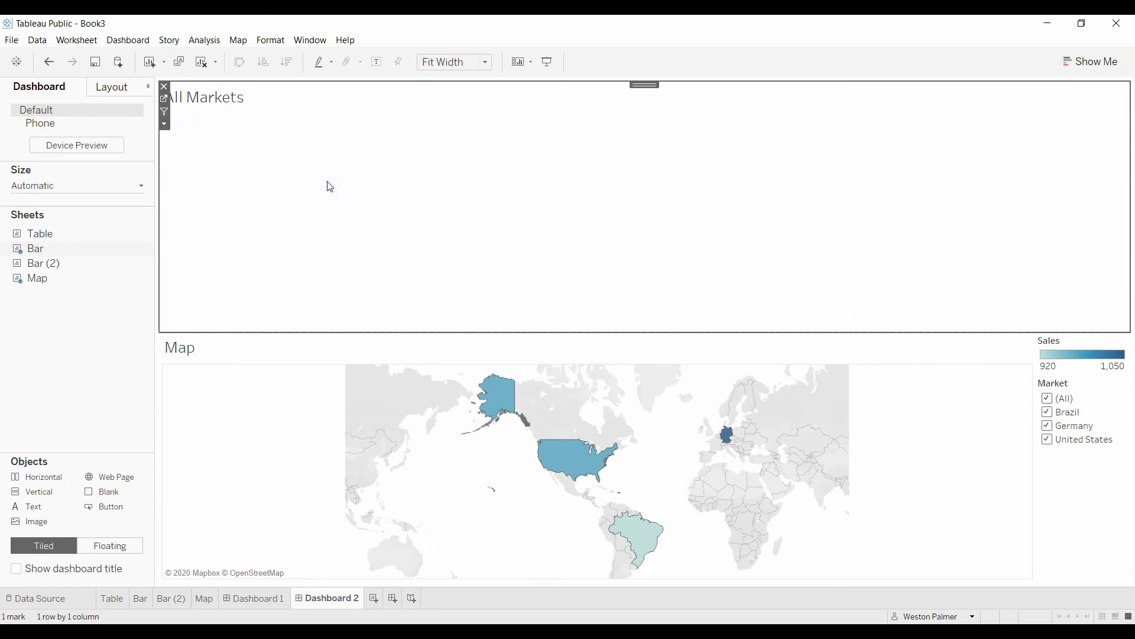
{"action": "left_click_drag", "start_coordinate": [312, 332], "coordinate": [317, 116]}
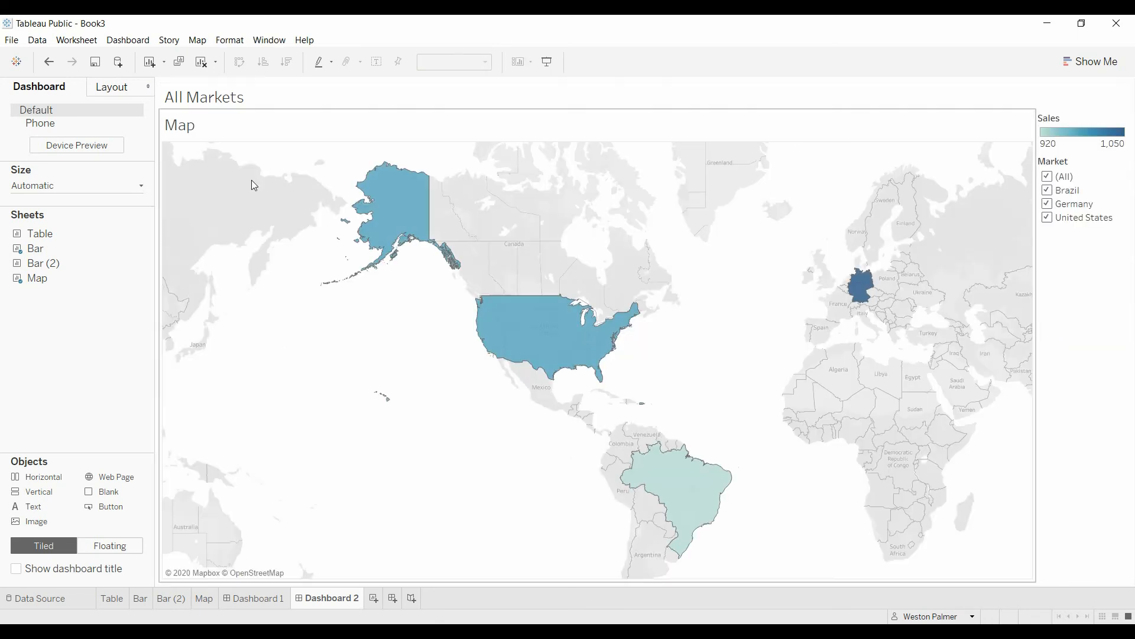
Hide the map's own Map title.
{"action": "left_click", "coordinate": [179, 125]}
{"action": "right_click", "coordinate": [180, 126]}
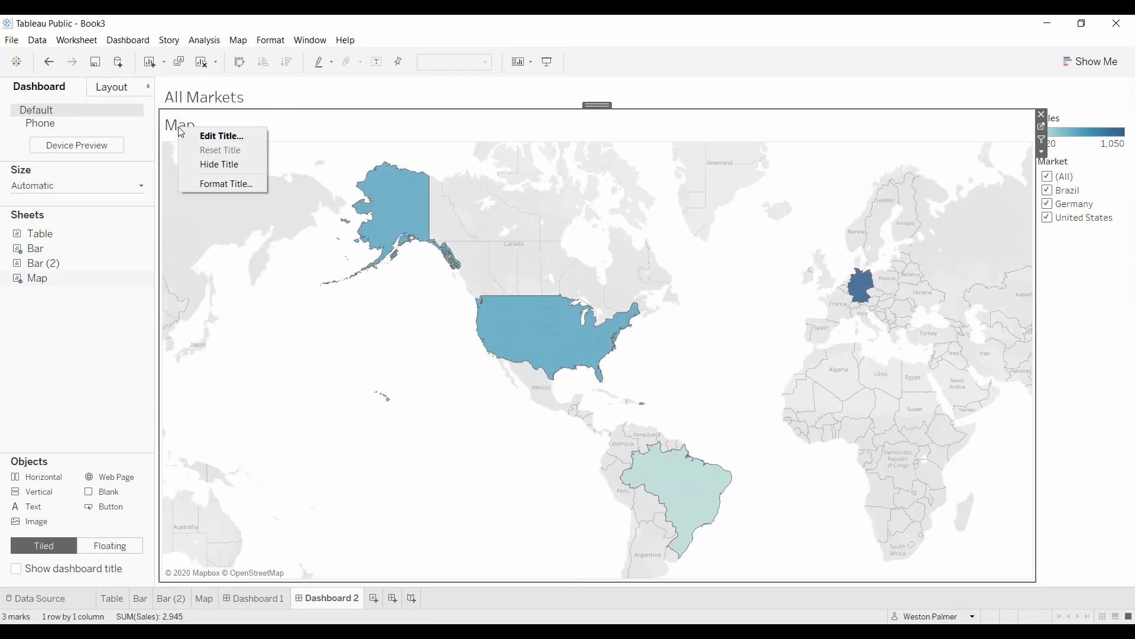
{"action": "left_click", "coordinate": [212, 164]}
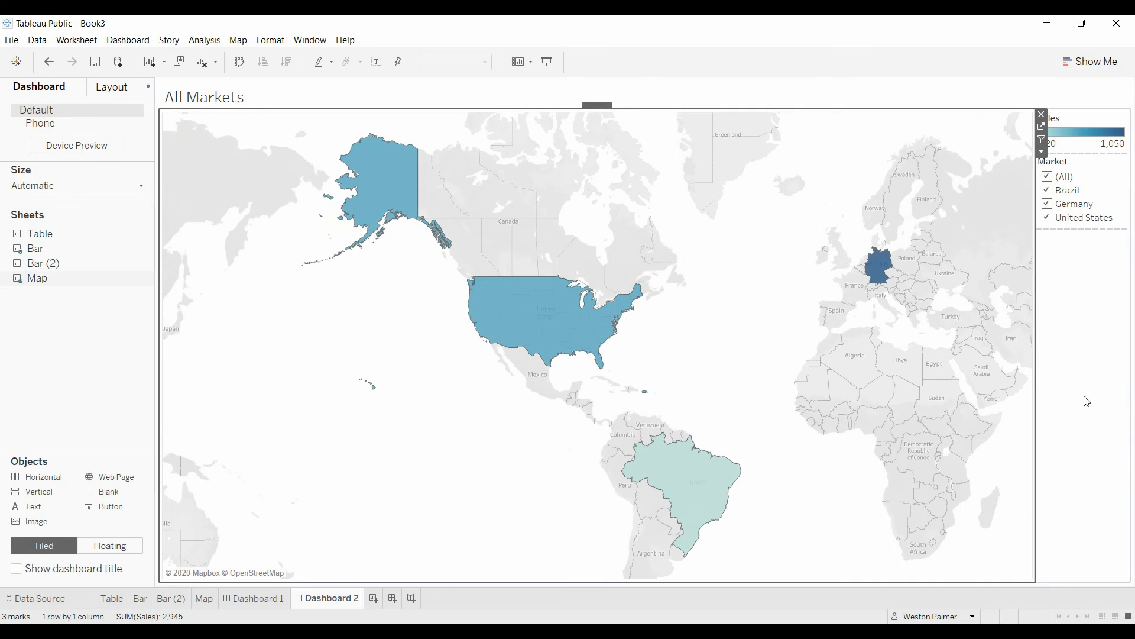
Limit the map dashboard's Market filter to Brazil and Germany so the title reads Selected Markets.
{"action": "left_click", "coordinate": [1046, 191]}
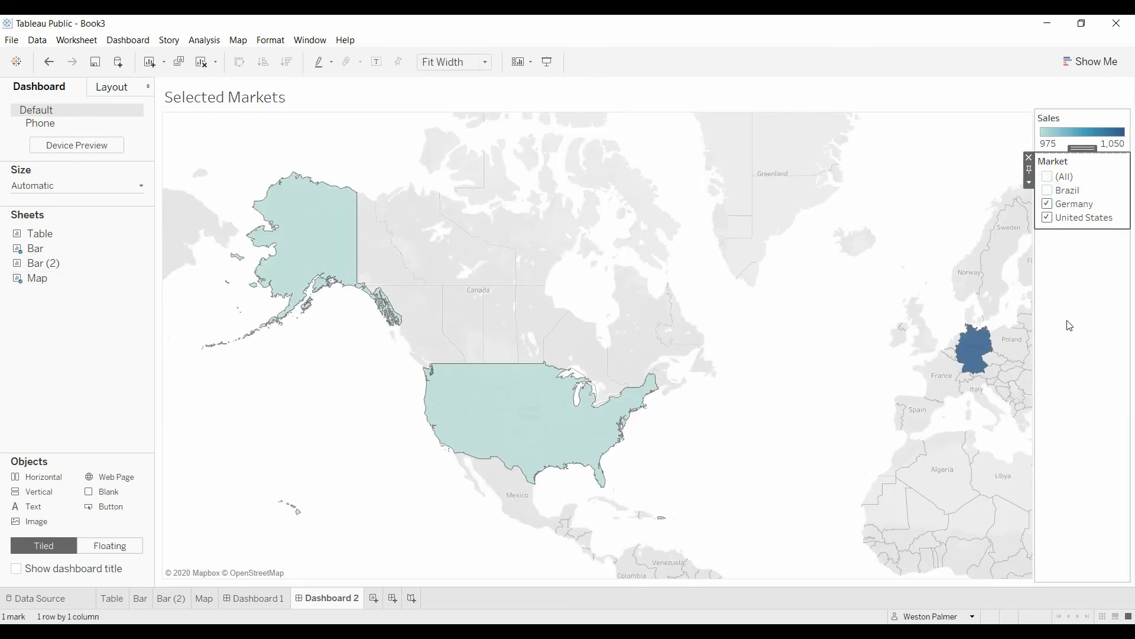
{"action": "left_click", "coordinate": [1047, 217]}
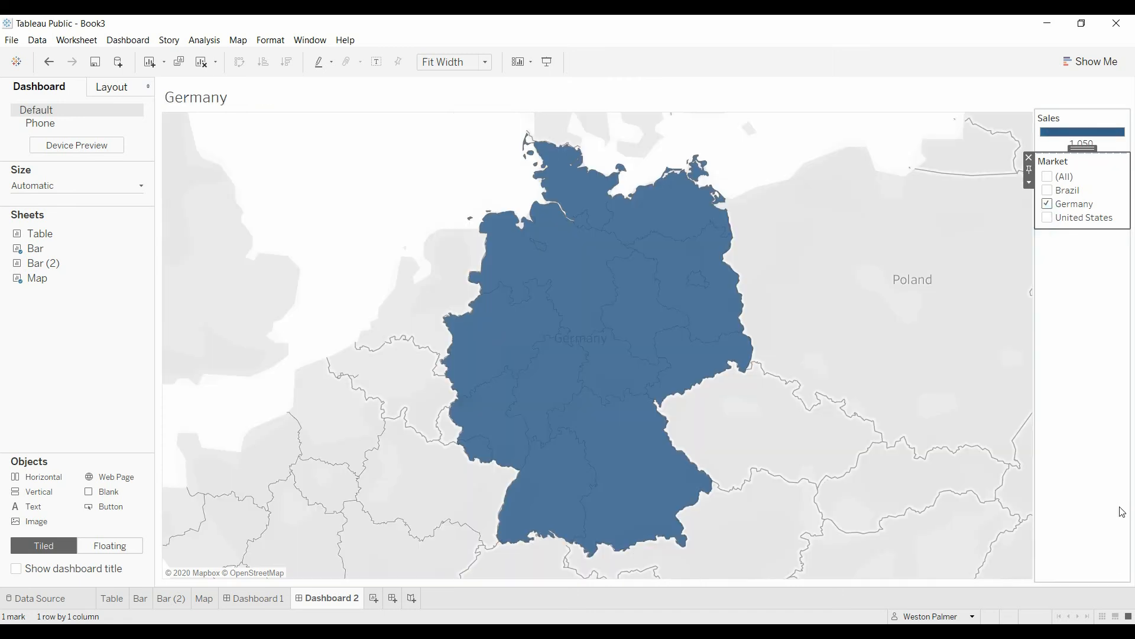
{"action": "left_click", "coordinate": [1047, 190]}
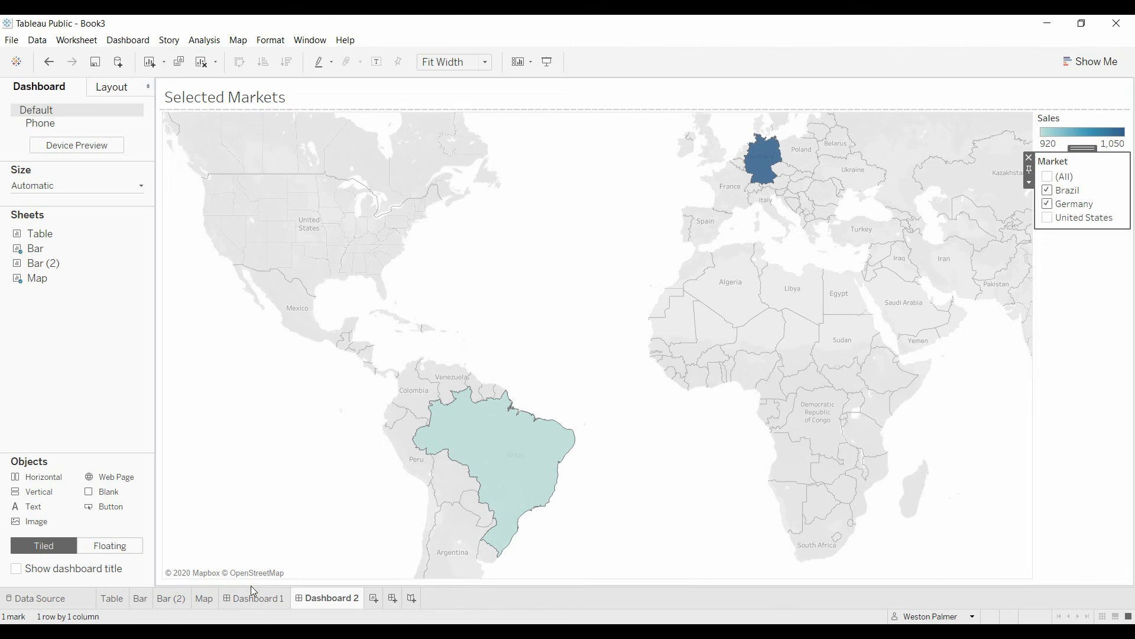
View the Map worksheet, then open the Bar (2) stacked chart.
{"action": "left_click", "coordinate": [204, 599]}
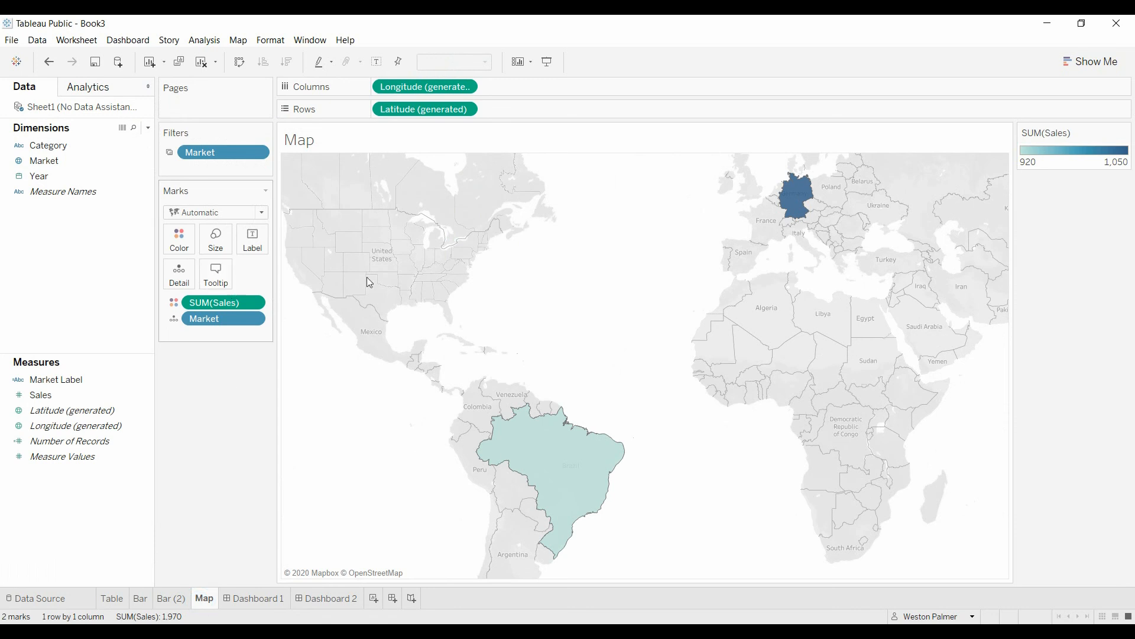
{"action": "left_click", "coordinate": [164, 606]}
{"action": "mouse_move", "coordinate": [424, 337]}
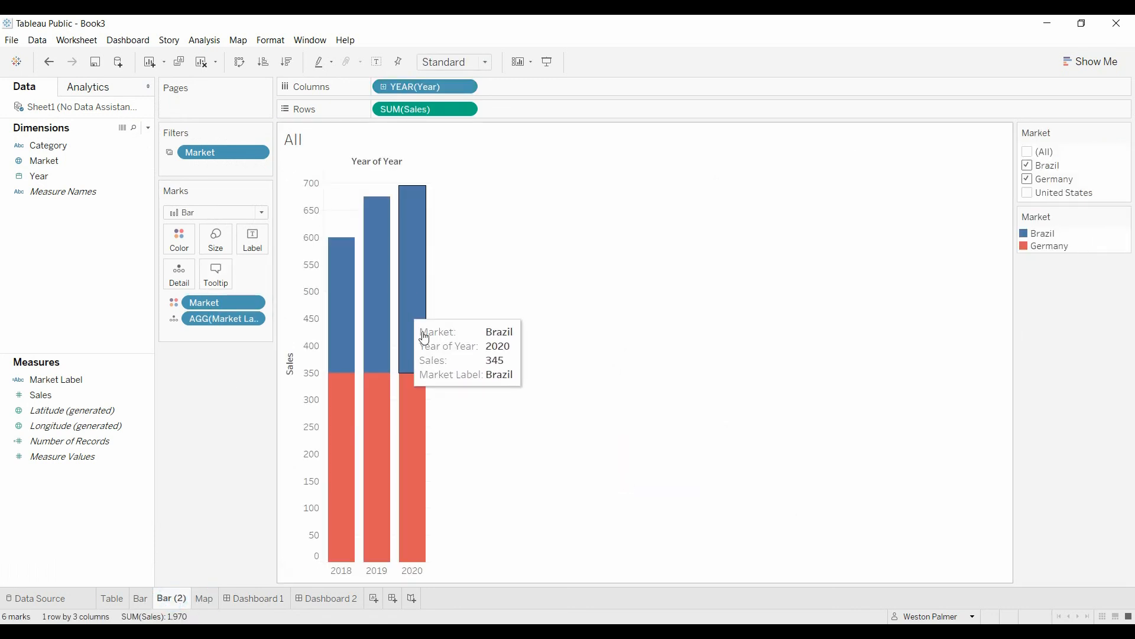